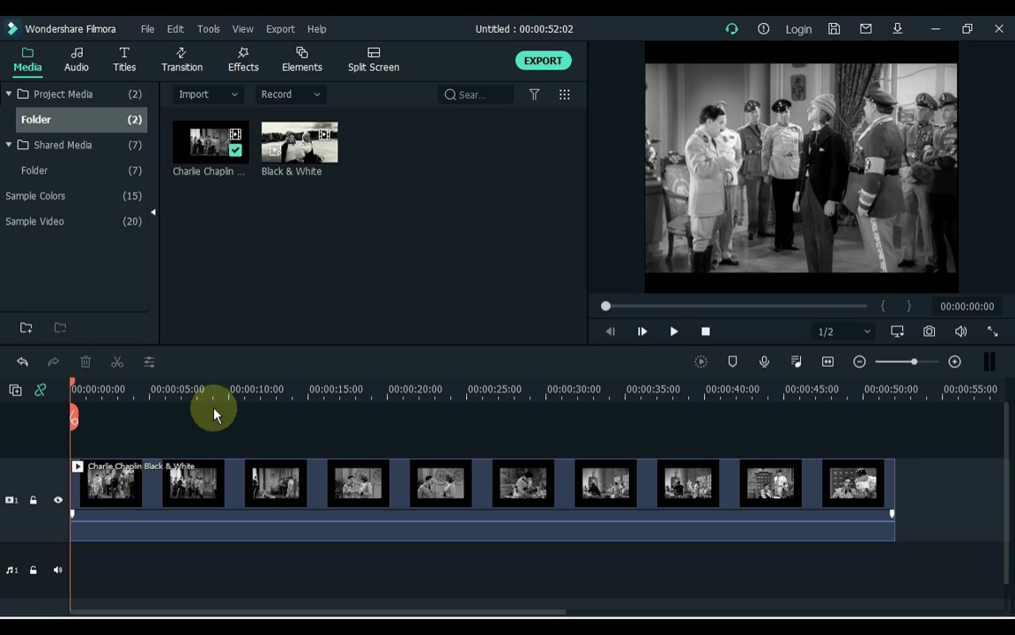
- Place the Red sample color on a new track above the Charlie Chaplin clip, starting at the beginning of the timeline
click(94, 199)
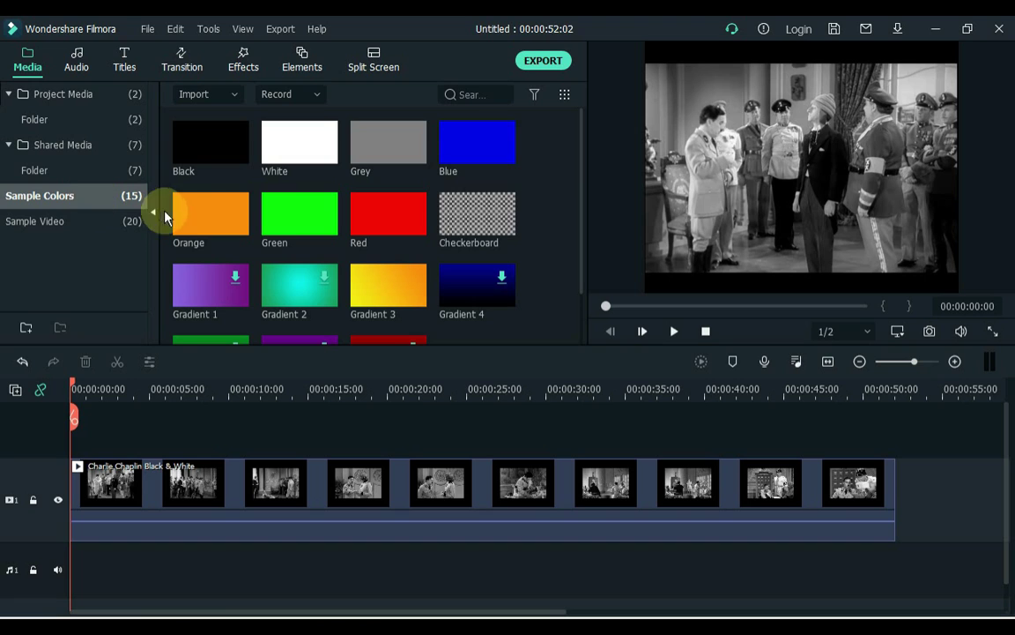
mouse_move(381, 221)
drag(381, 228, 73, 438)
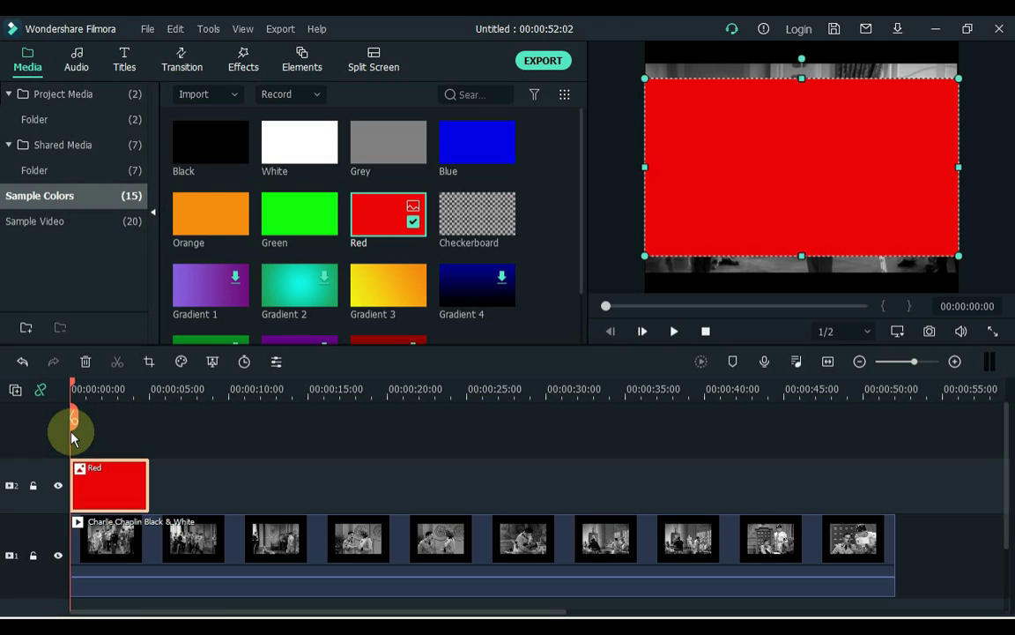
click(210, 495)
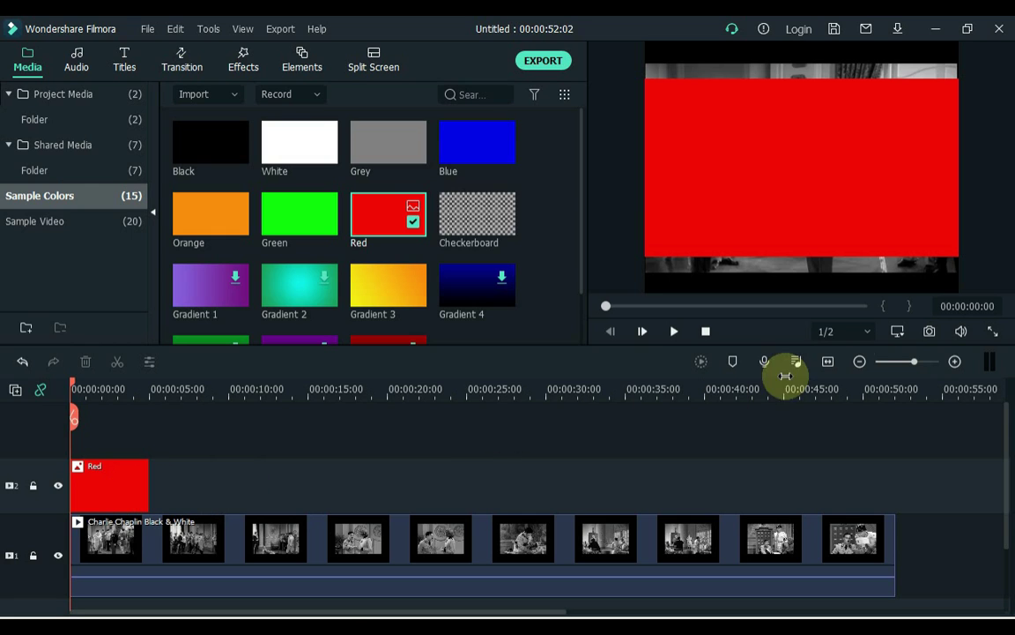
- Change the project settings to a 16:9 (Widescreen) aspect ratio and a 1280 x 720 (HD) resolution
click(897, 331)
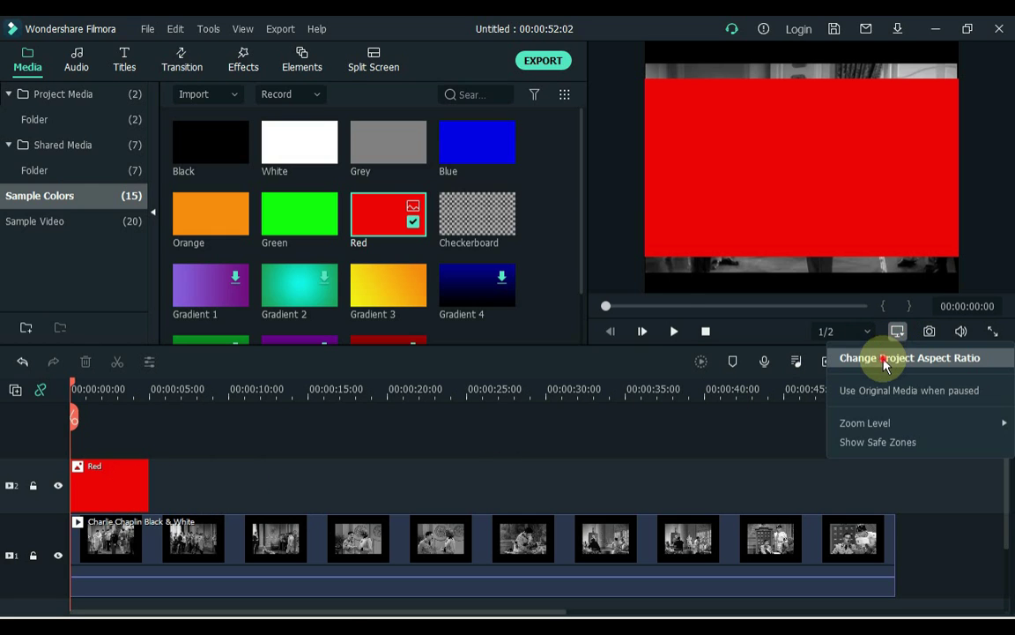
click(888, 360)
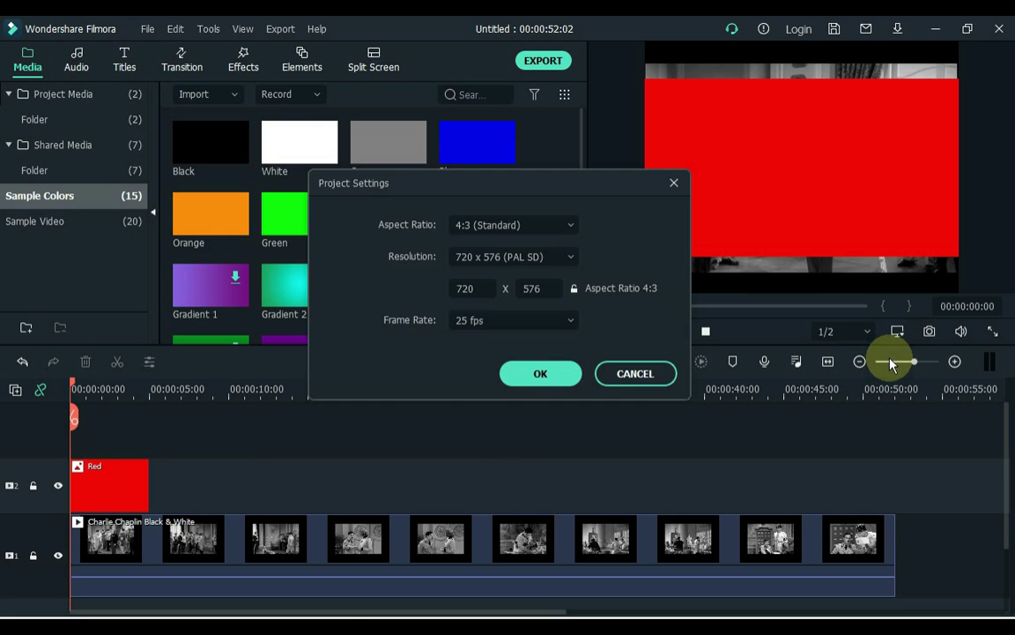
click(540, 227)
click(527, 256)
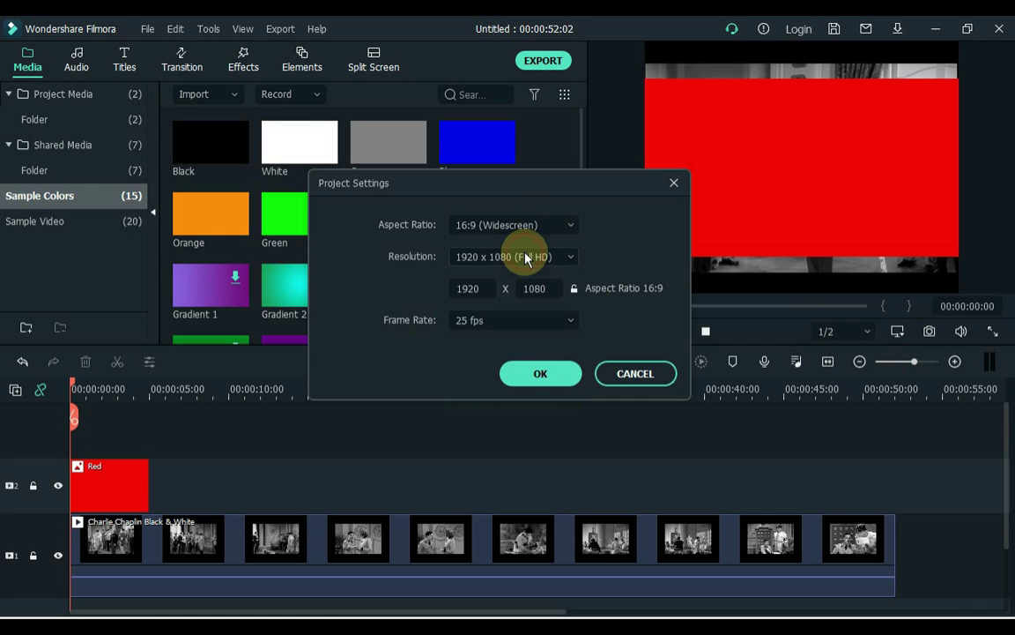
click(525, 256)
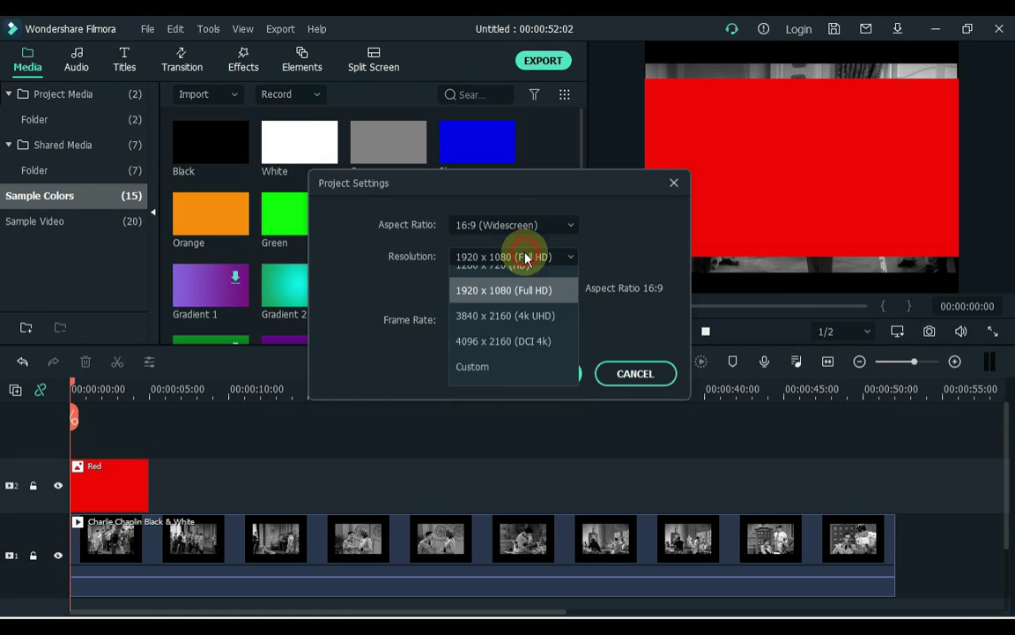
click(521, 287)
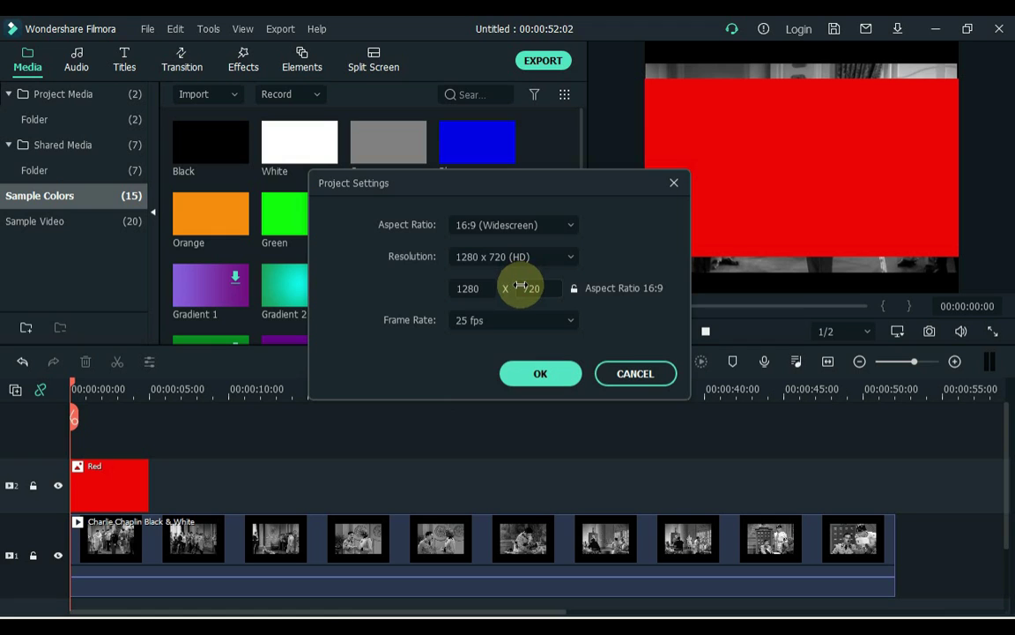
click(520, 379)
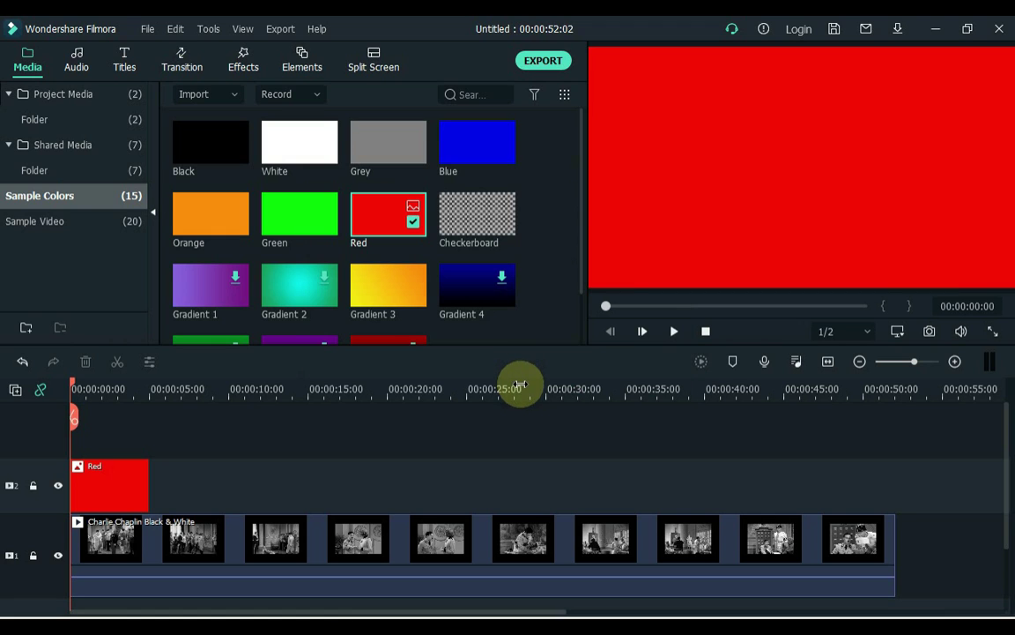
- Toggle the red track's visibility off and back on, and set the Red clip's blending mode to Overlay
click(59, 486)
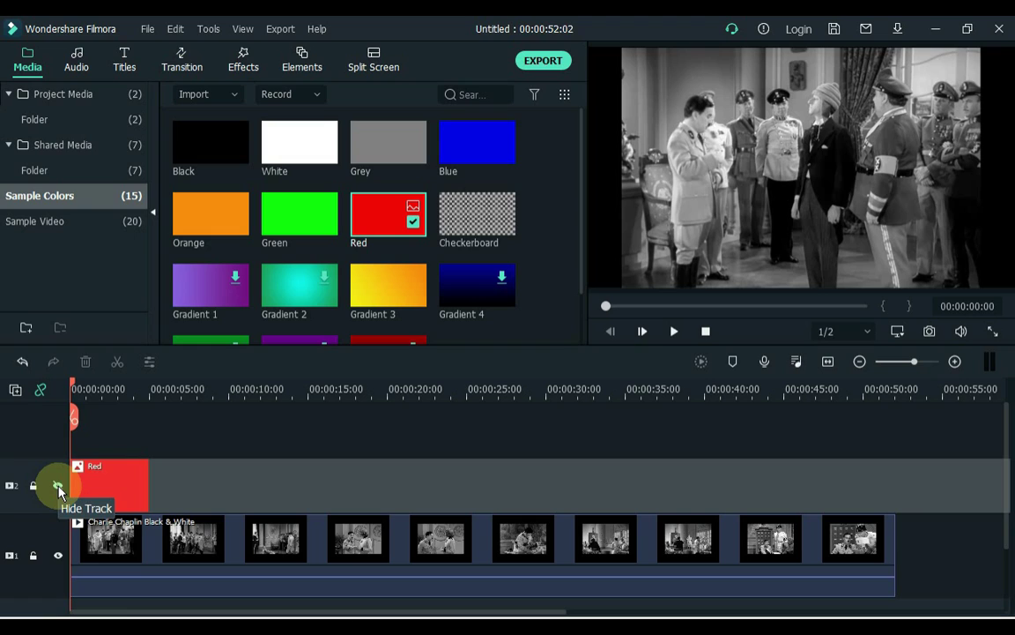
click(58, 485)
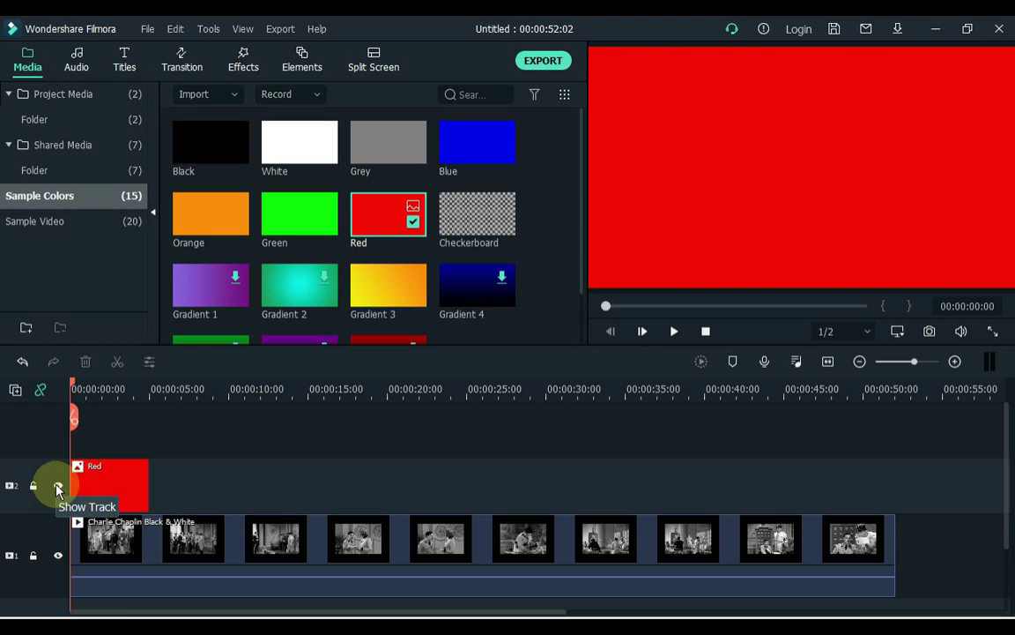
double_click(110, 484)
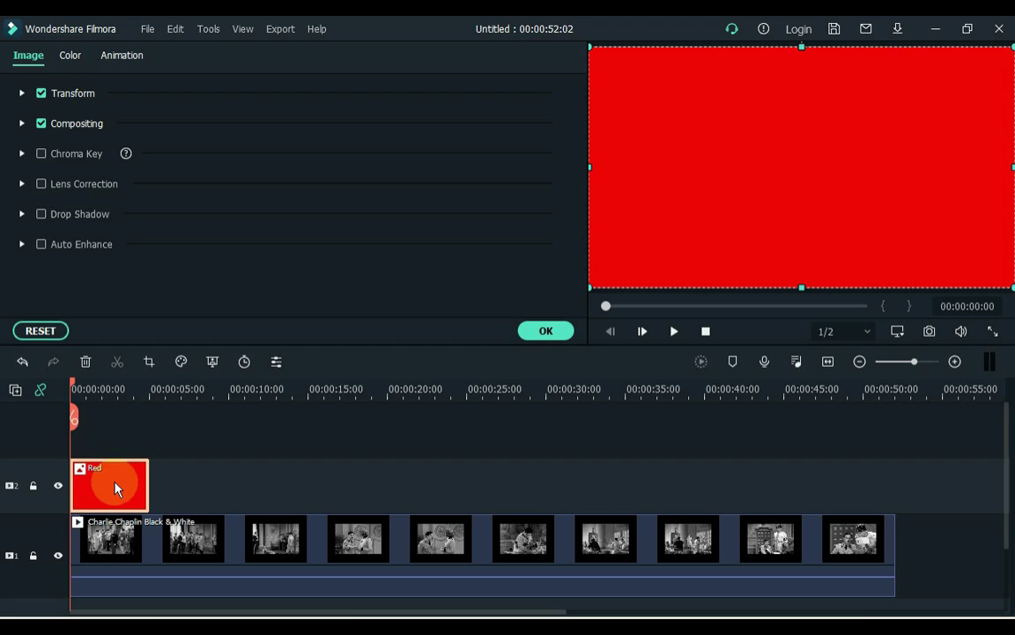
click(21, 124)
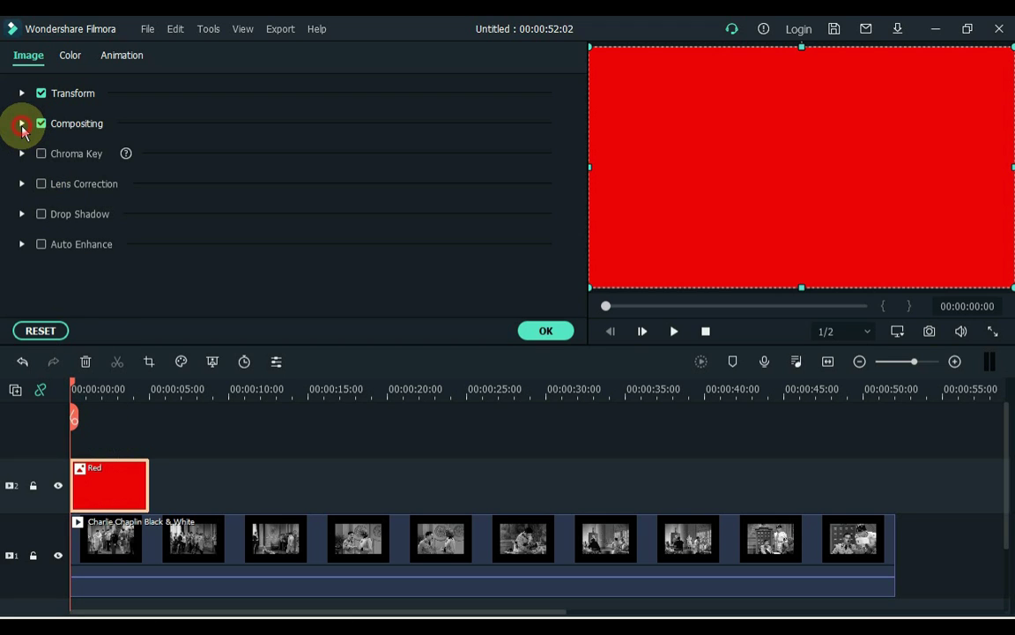
click(215, 170)
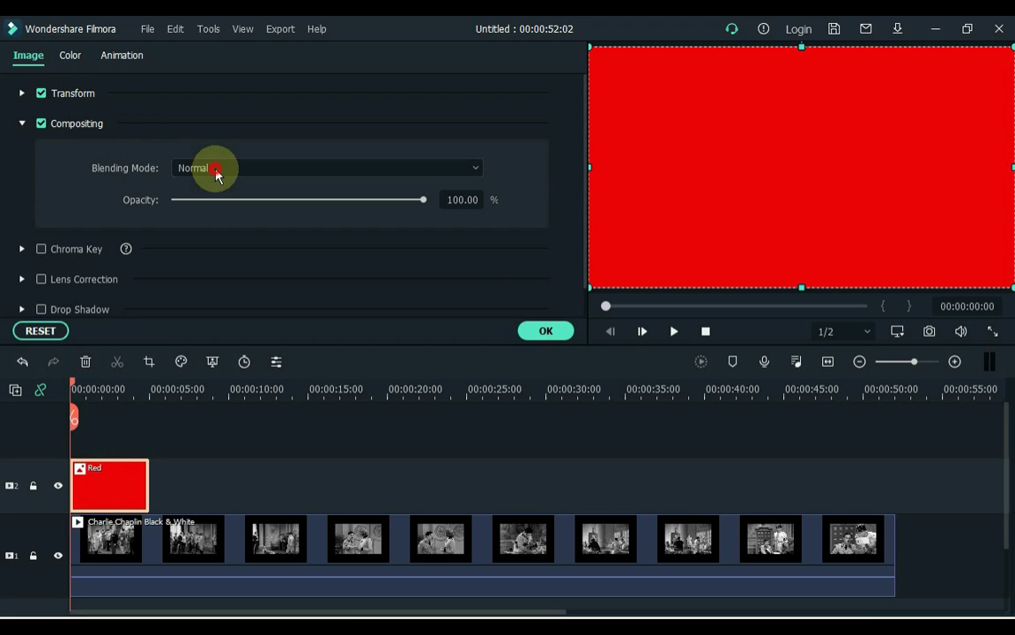
scroll(275, 382, down, 1)
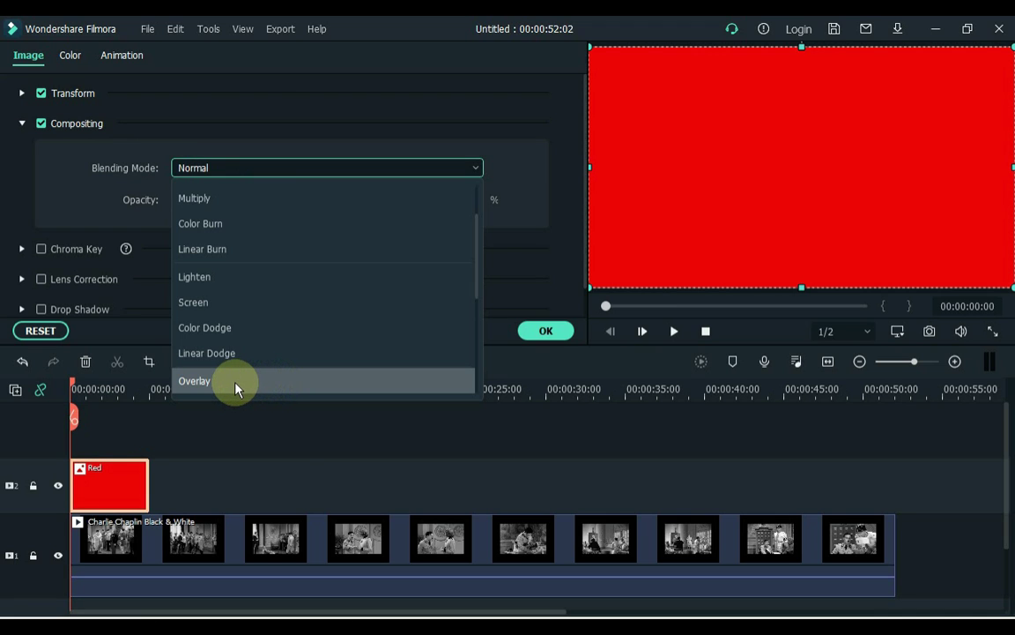
click(236, 388)
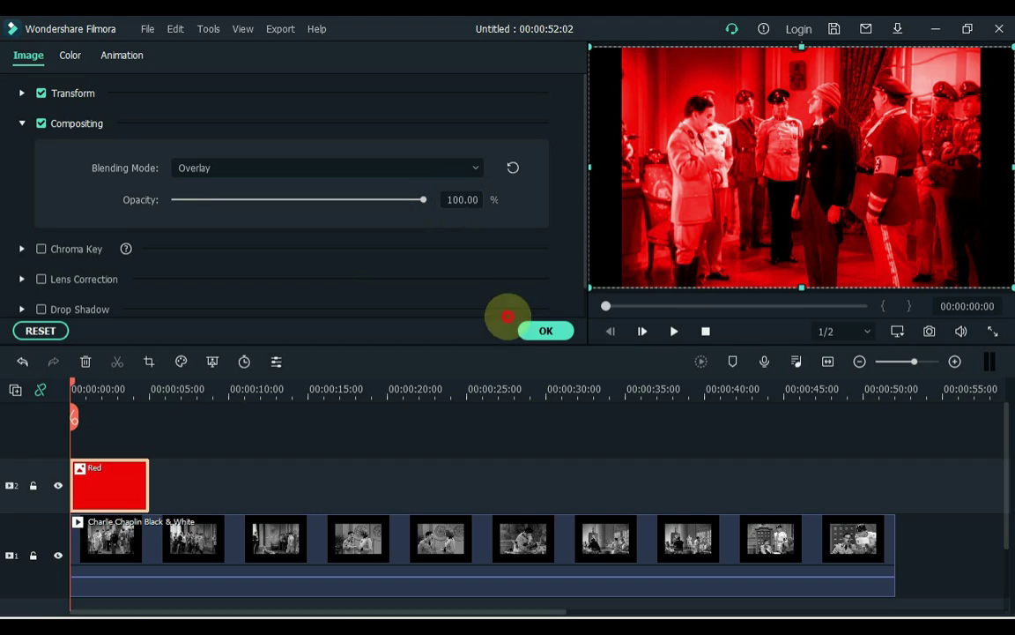
- Set the Red clip's opacity to 25% and apply its compositing settings
click(461, 200)
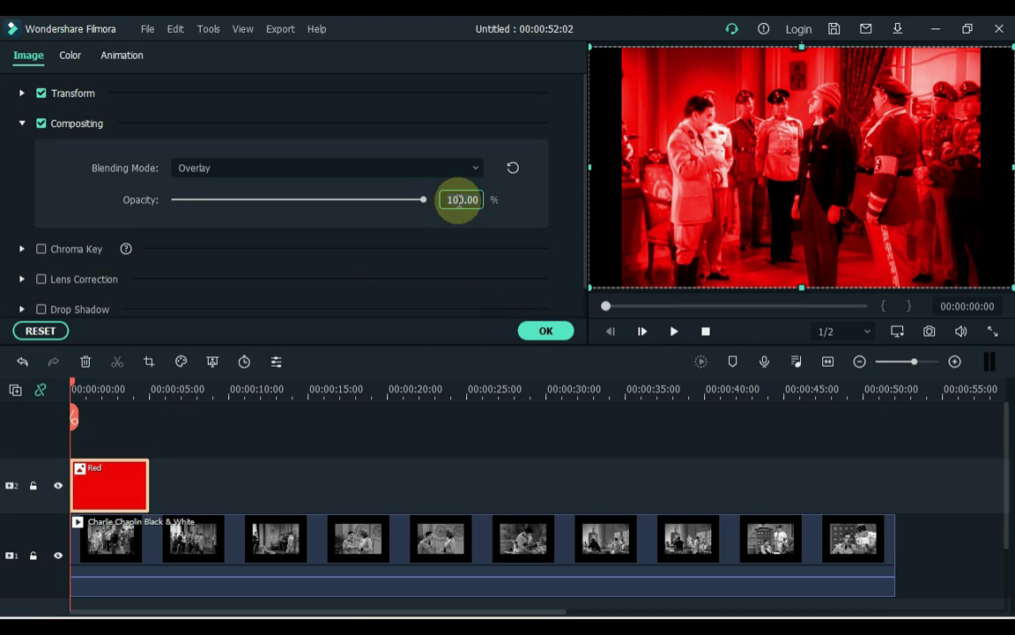
text(25)
click(420, 223)
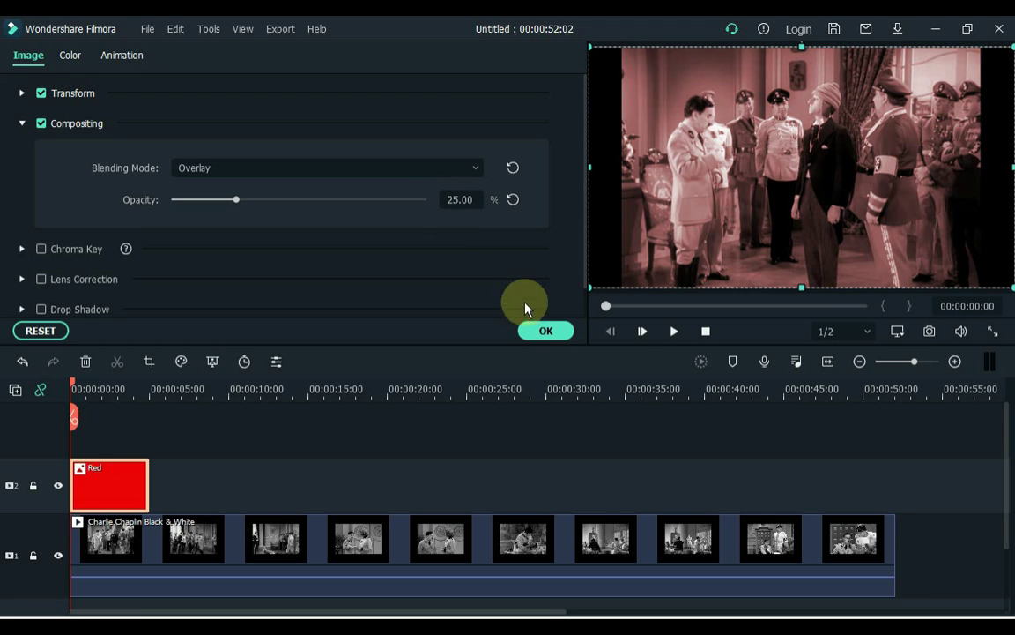
click(540, 332)
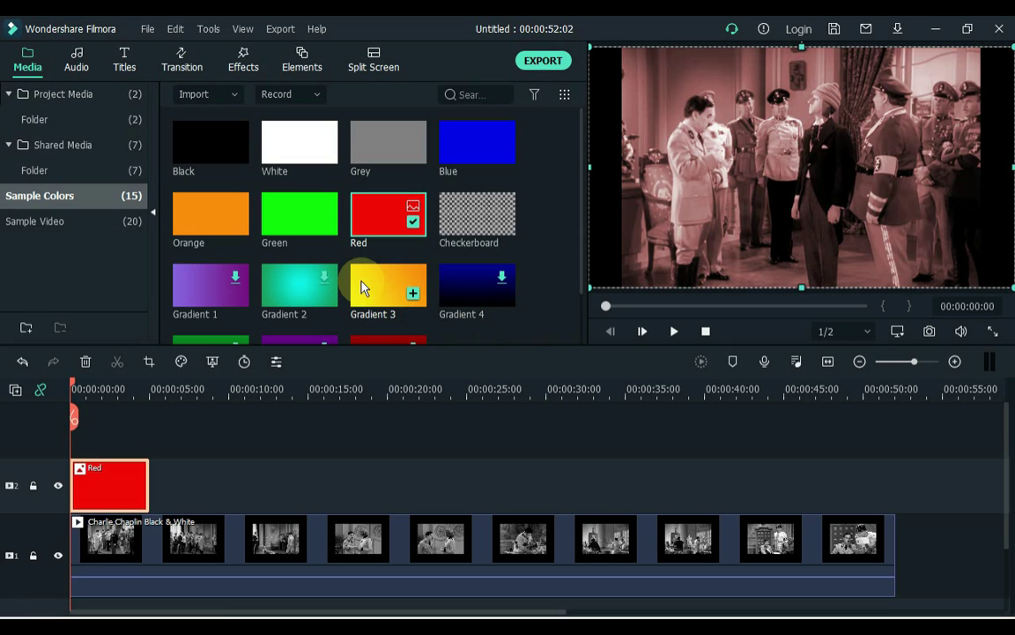
- Add the Gradient 3 sample color above the Red clip at the timeline start and set its blending mode to Soft Light
drag(356, 279, 72, 441)
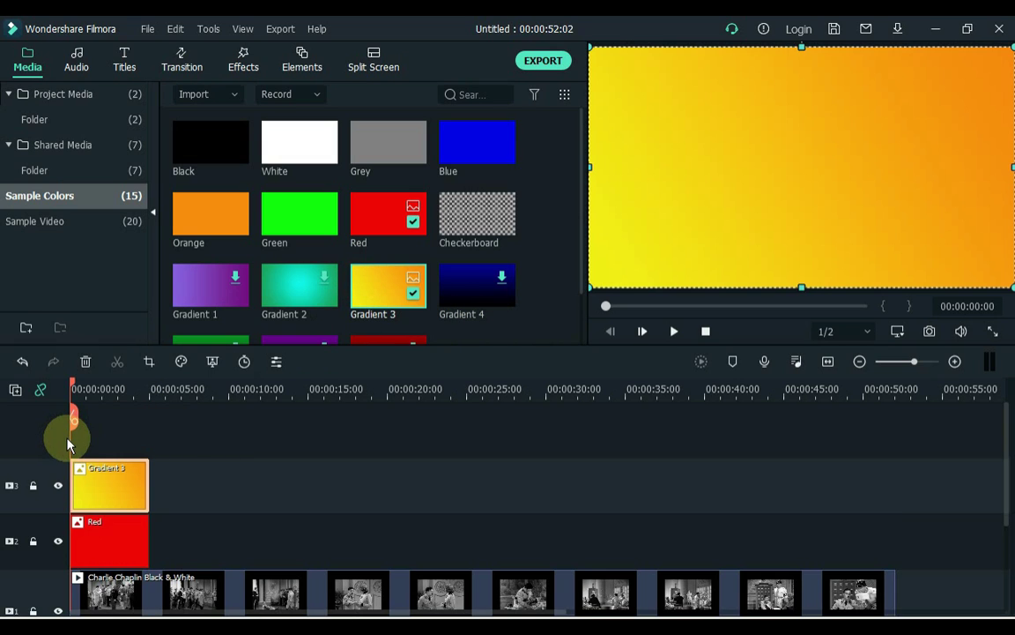
double_click(85, 484)
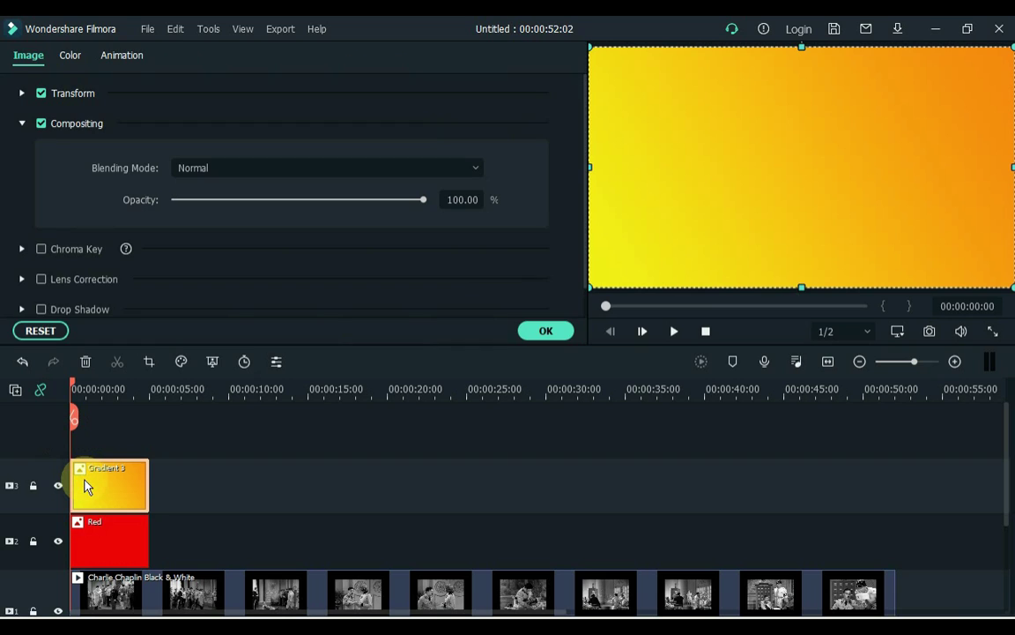
click(235, 169)
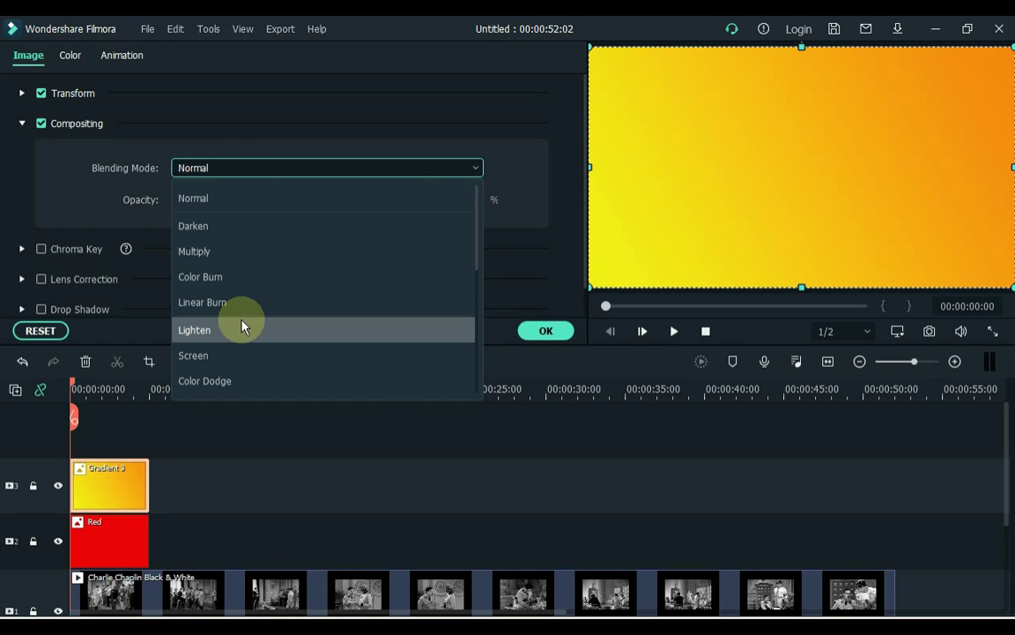
scroll(244, 328, down, 1)
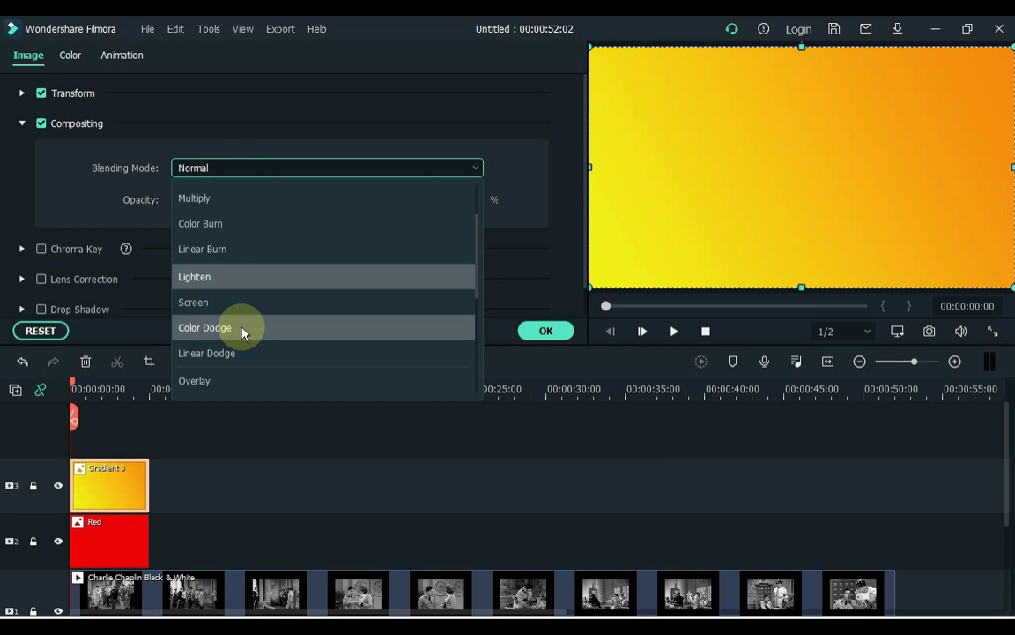
scroll(244, 333, down, 1)
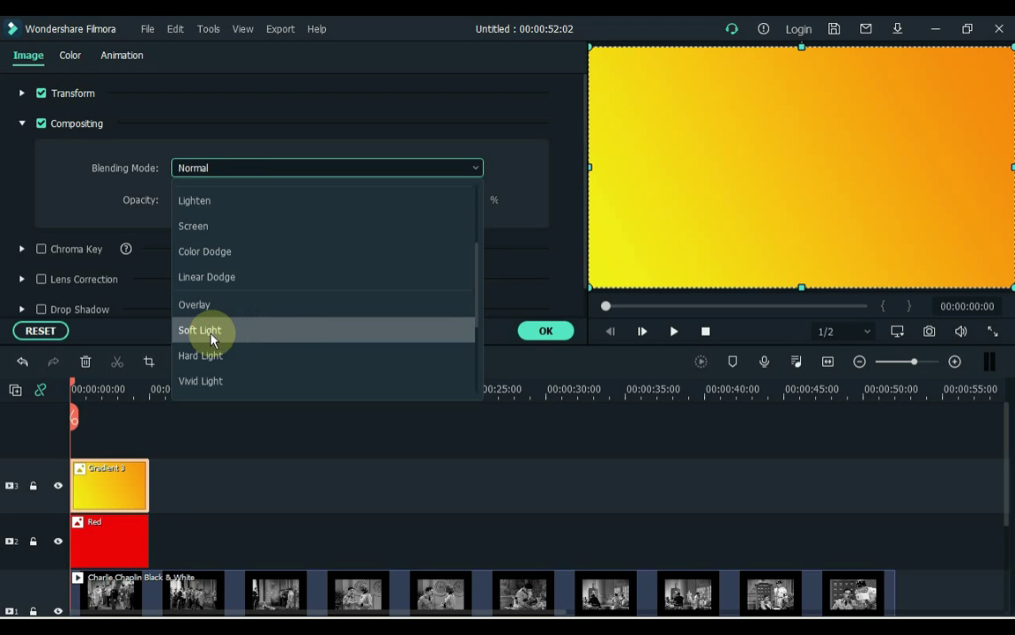
click(236, 338)
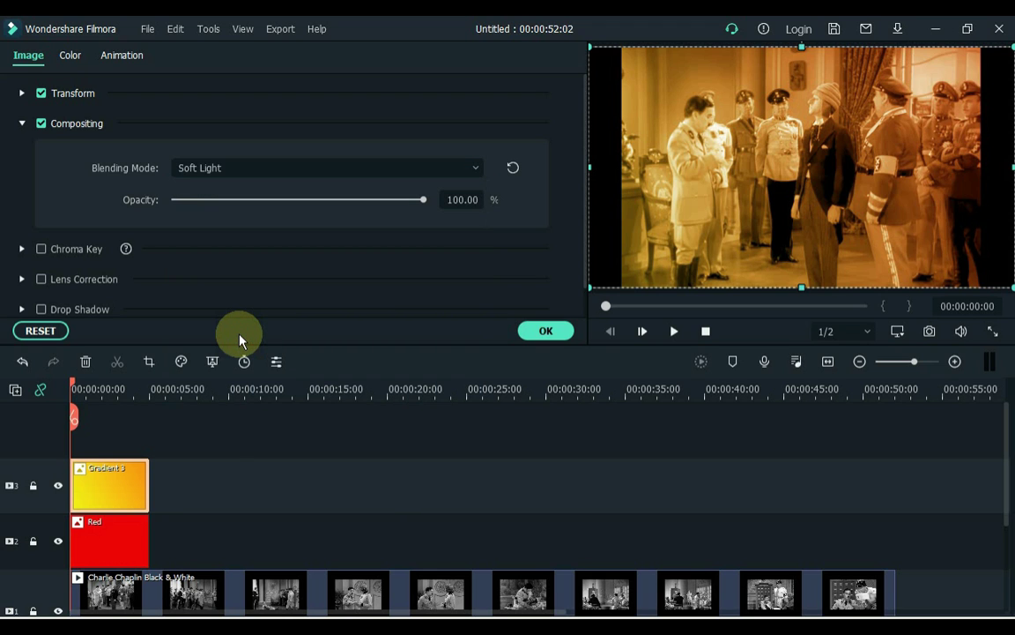
- Set the Gradient 3 clip's opacity to 25% and apply its compositing settings
click(451, 200)
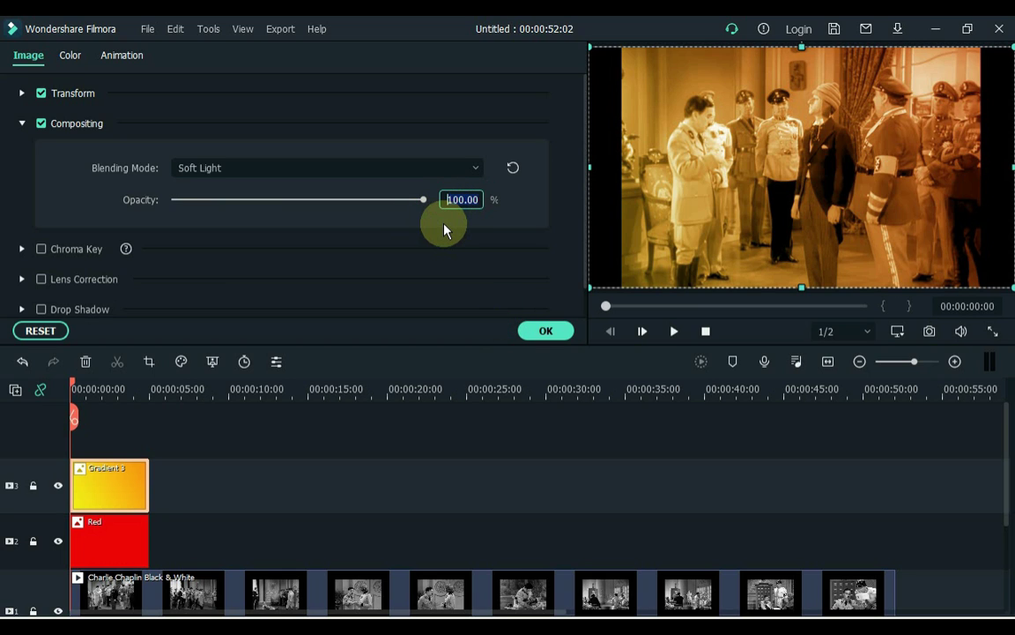
text(25)
key(Return)
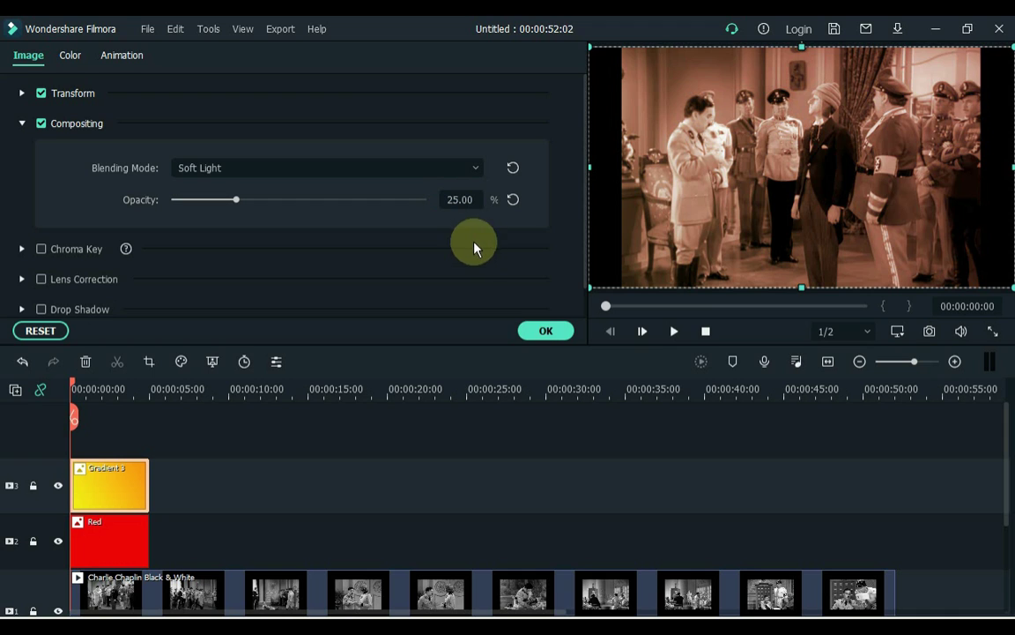
click(533, 335)
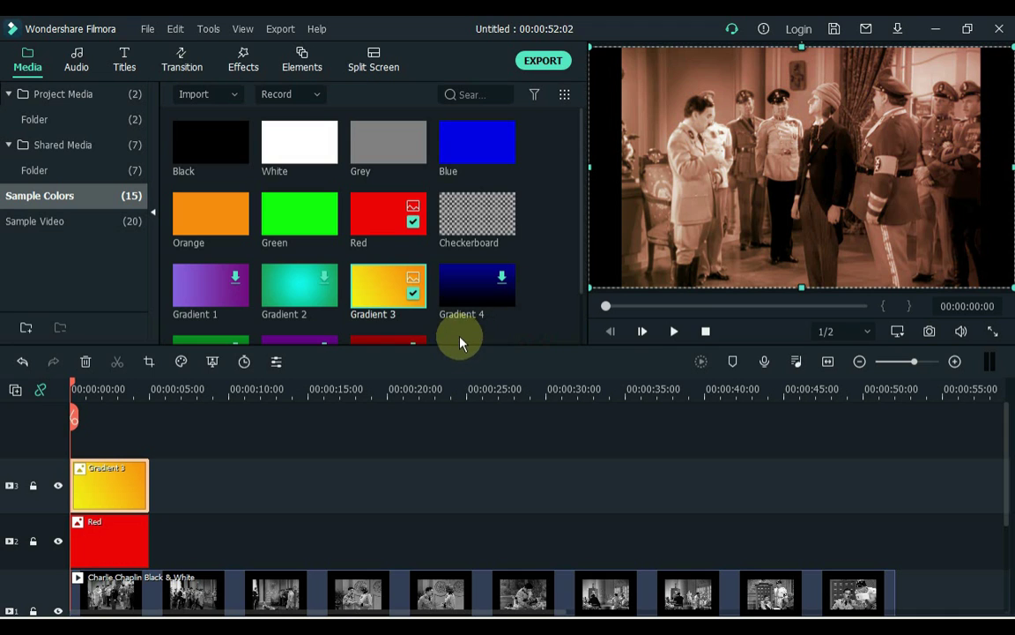
- Add the Green sample color above the Gradient 3 clip at the timeline start and set its blending mode to Overlay
drag(284, 228, 71, 429)
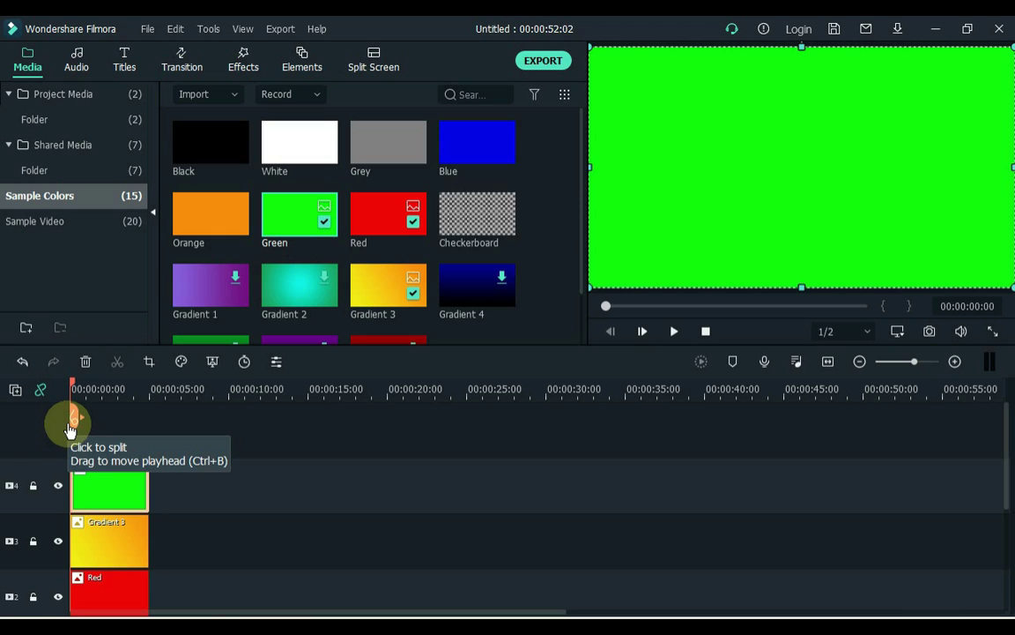
click(109, 483)
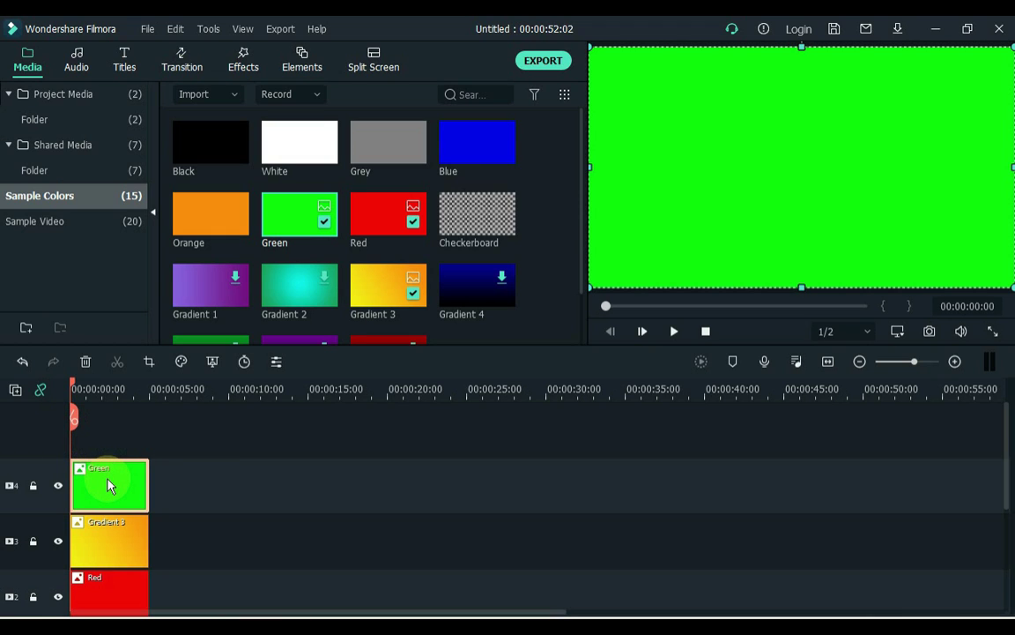
double_click(108, 483)
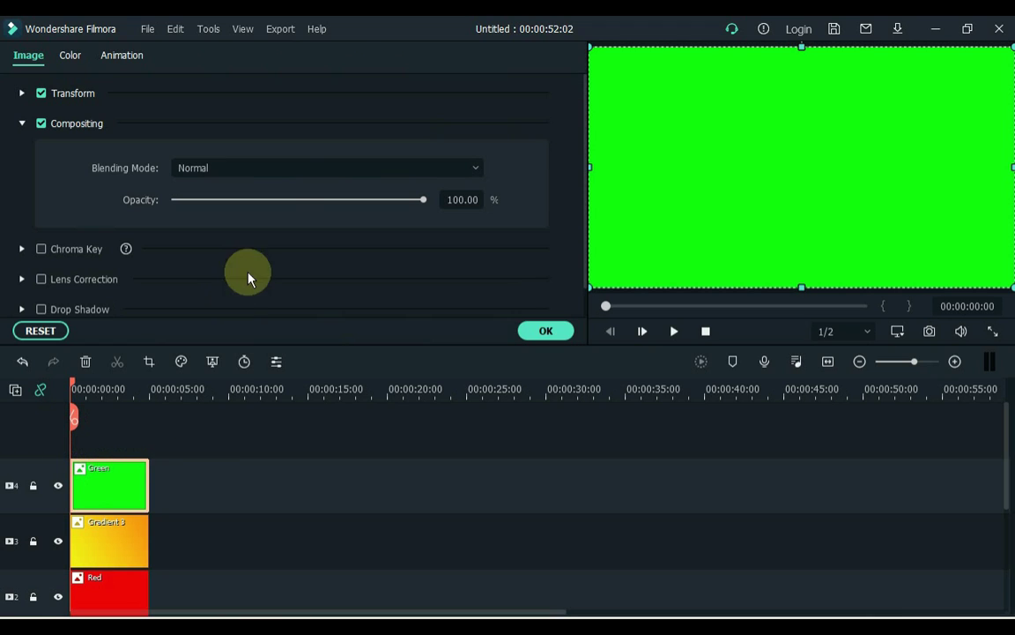
click(288, 171)
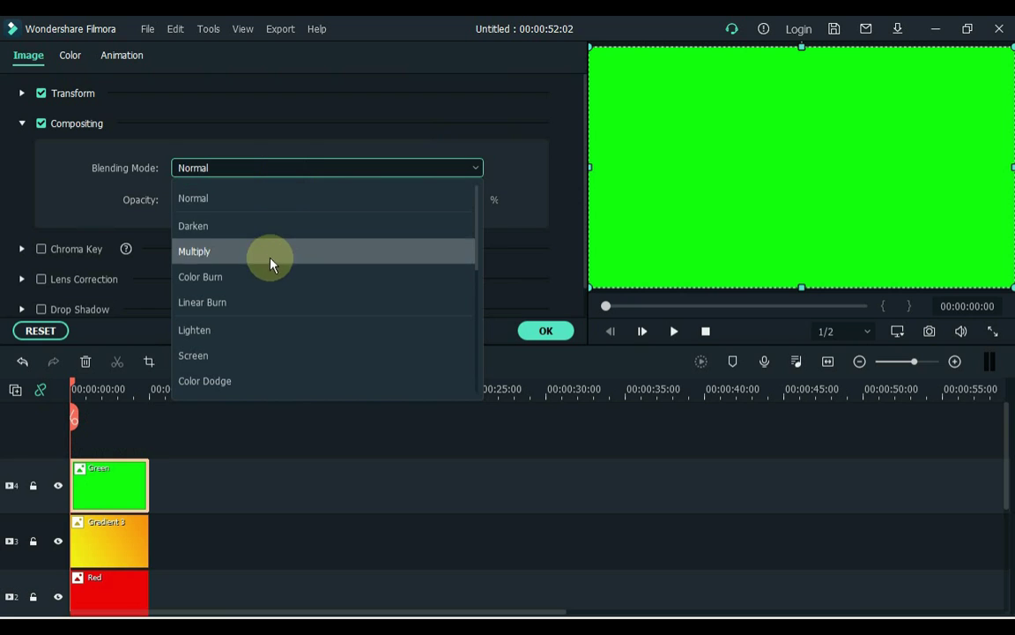
scroll(266, 317, down, 1)
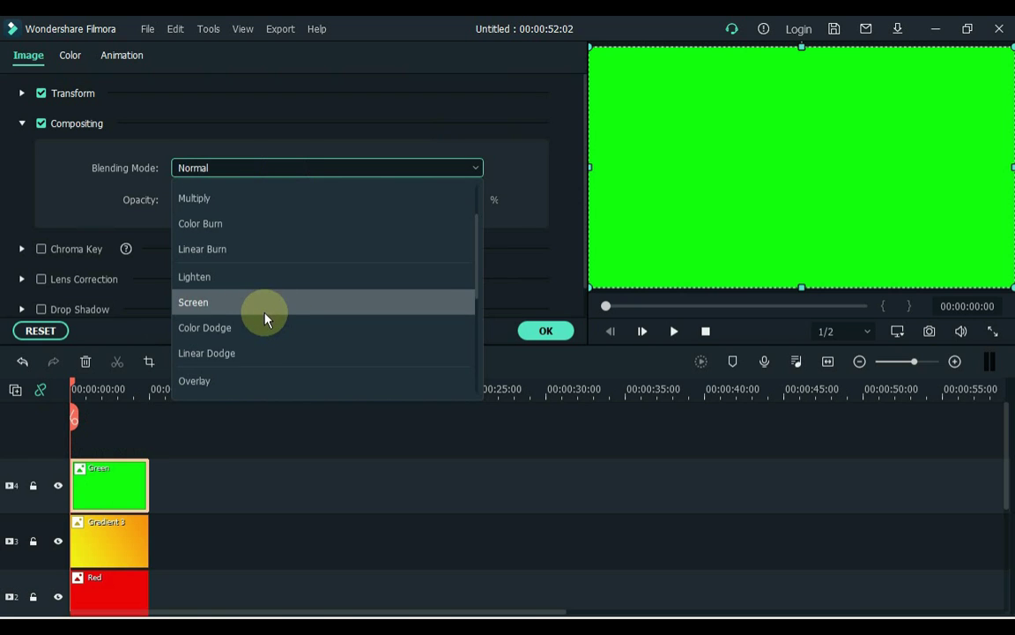
click(241, 386)
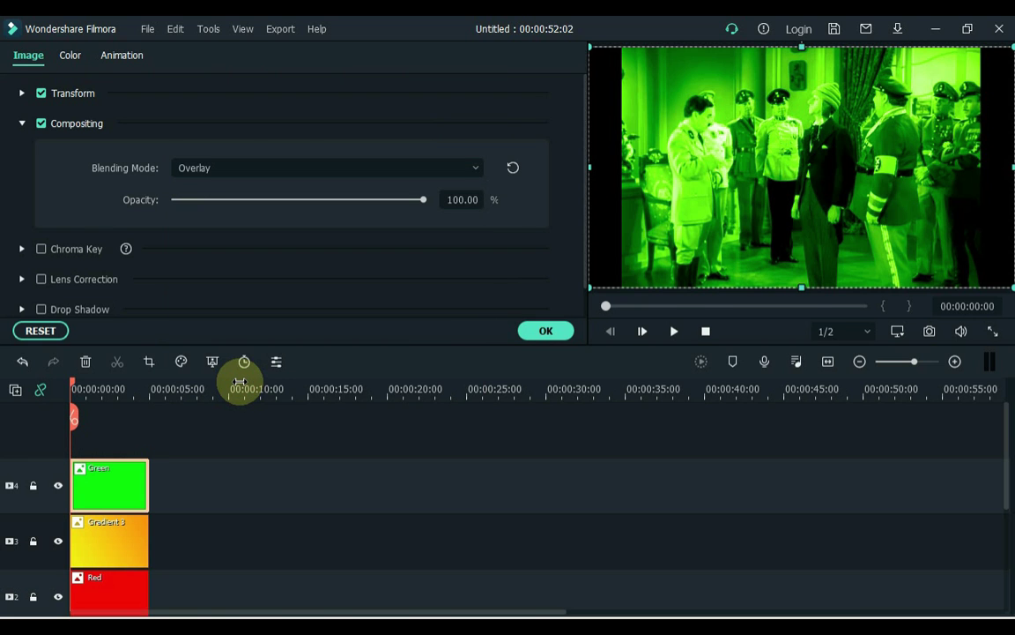
- Set the Green clip's opacity to 25%
click(458, 201)
text(25)
key(Return)
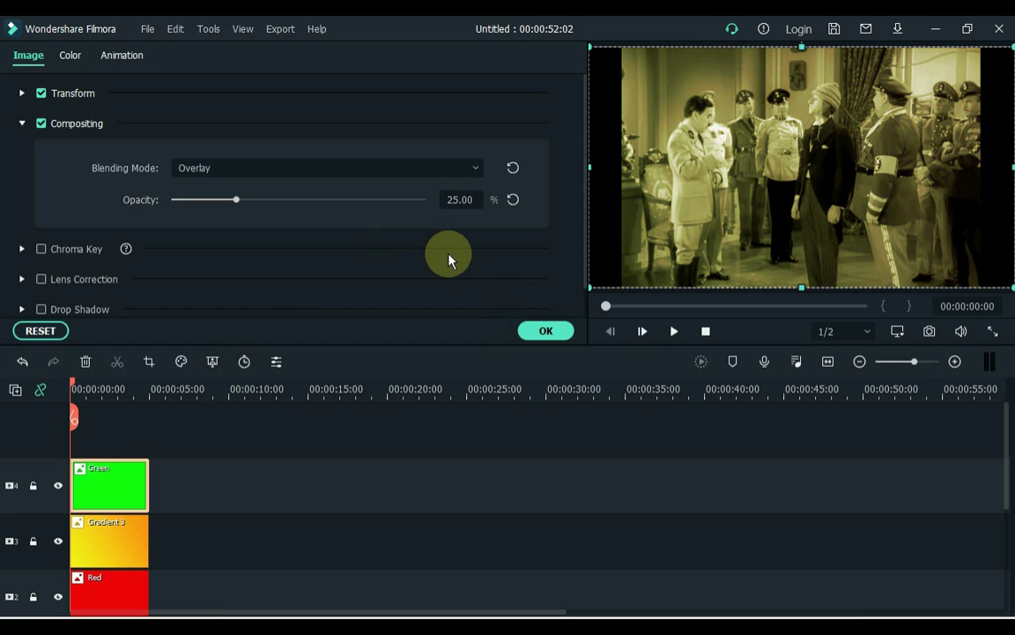
- Add the White sample color above the Green clip at the timeline start and set its blending mode to Soft Light
click(534, 331)
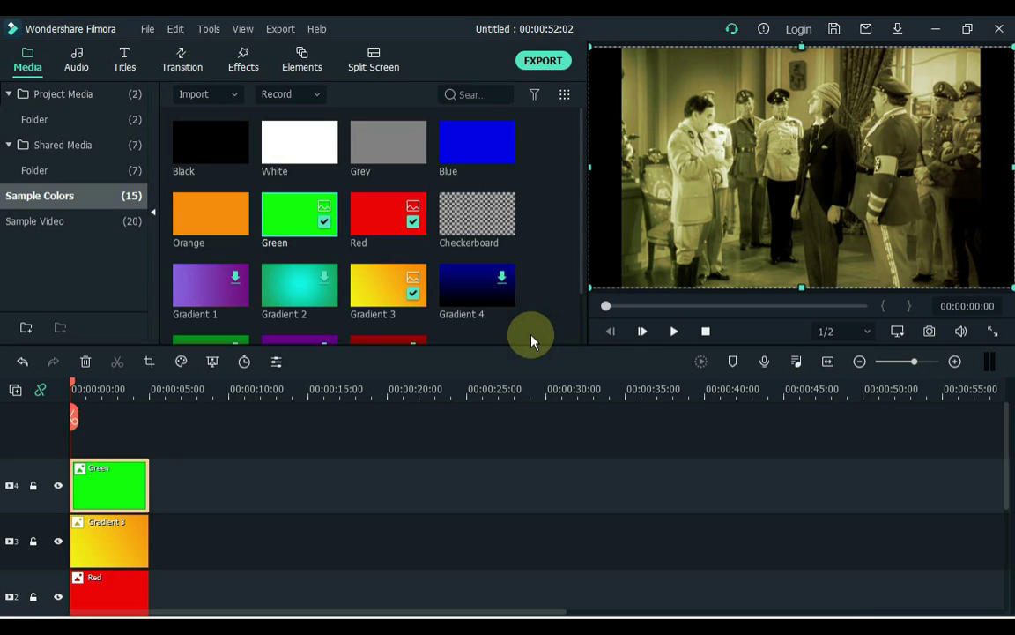
click(291, 141)
drag(291, 141, 74, 423)
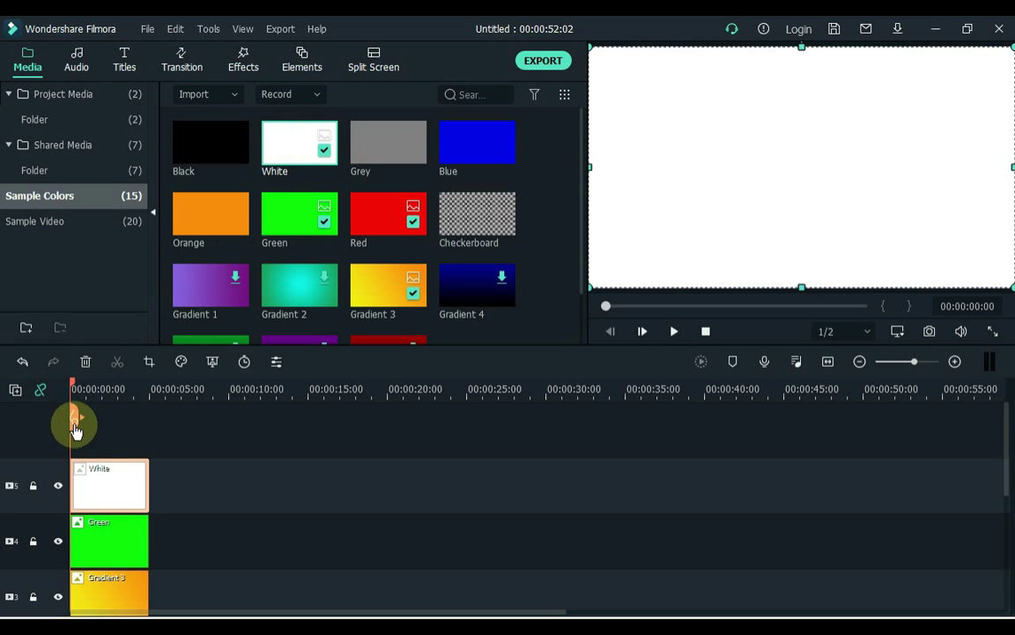
double_click(94, 487)
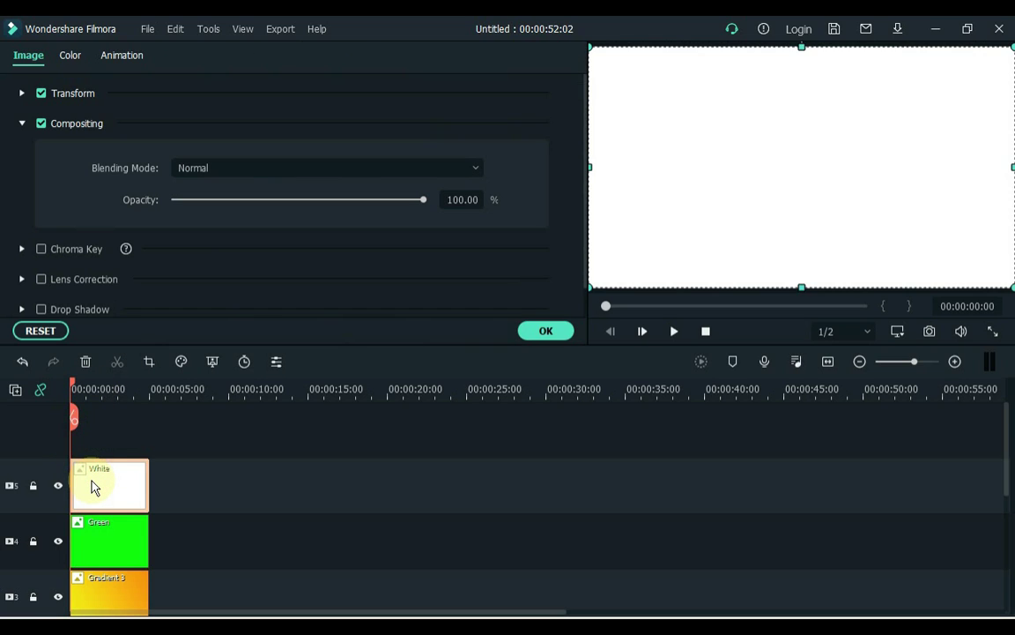
click(273, 170)
scroll(281, 286, down, 3)
scroll(279, 285, up, 1)
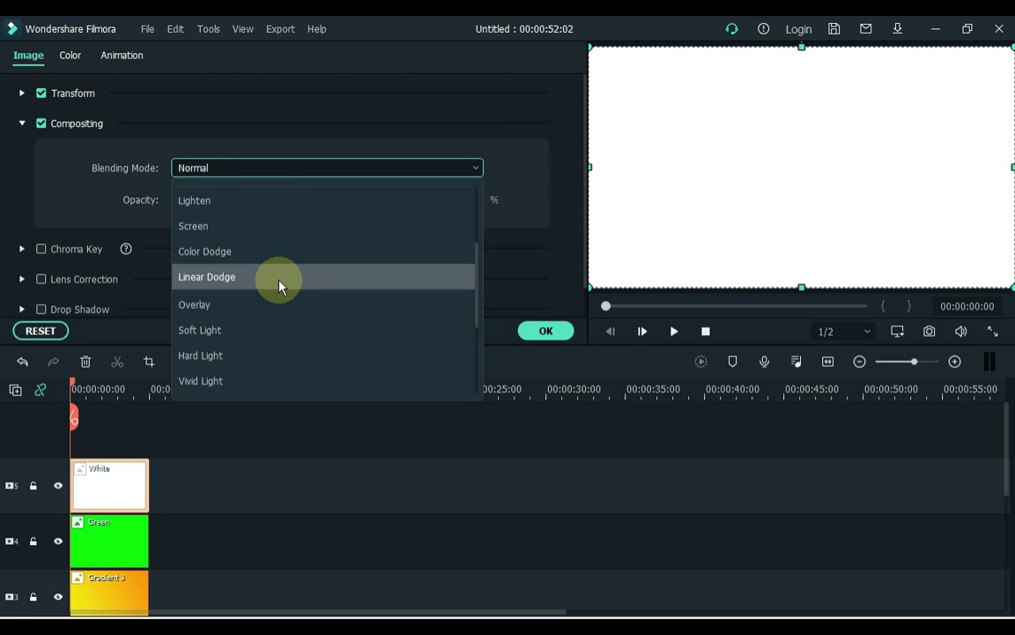
click(280, 335)
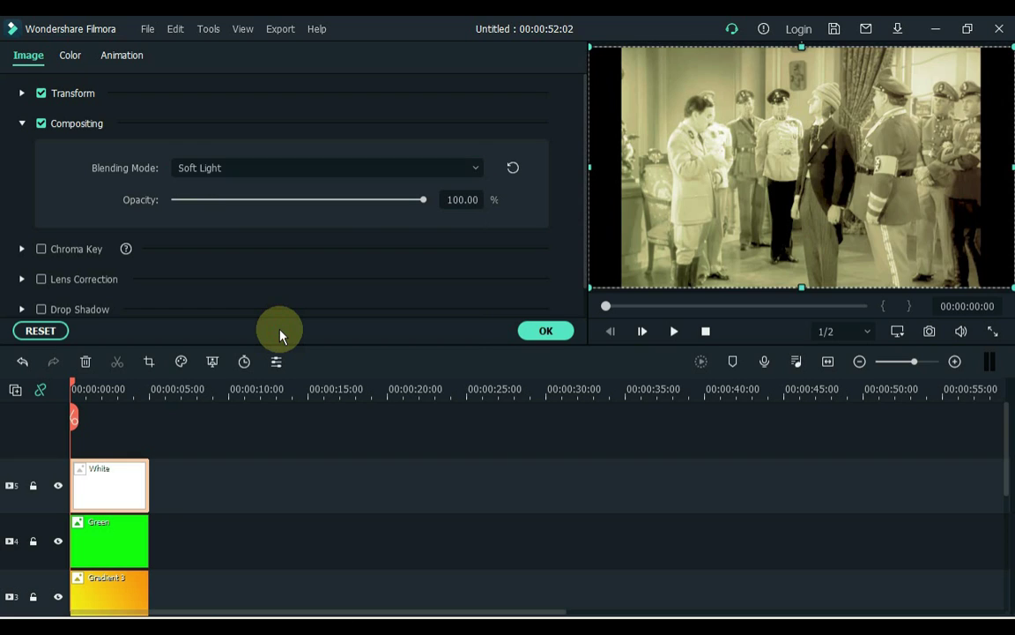
- Set the White clip's opacity to 10% and apply its compositing settings
click(462, 199)
text(10)
key(Return)
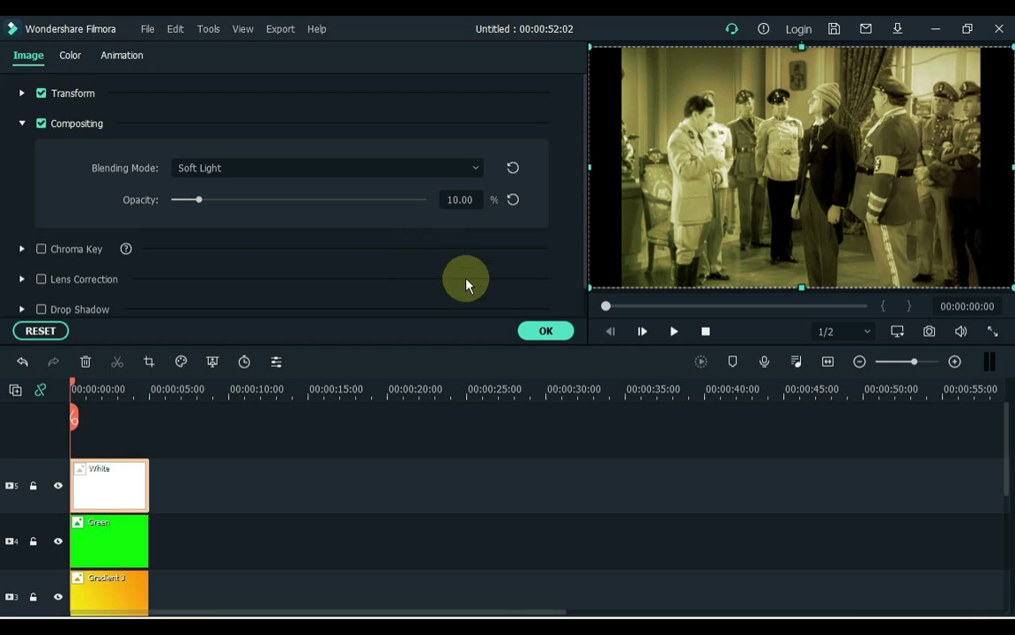
click(531, 334)
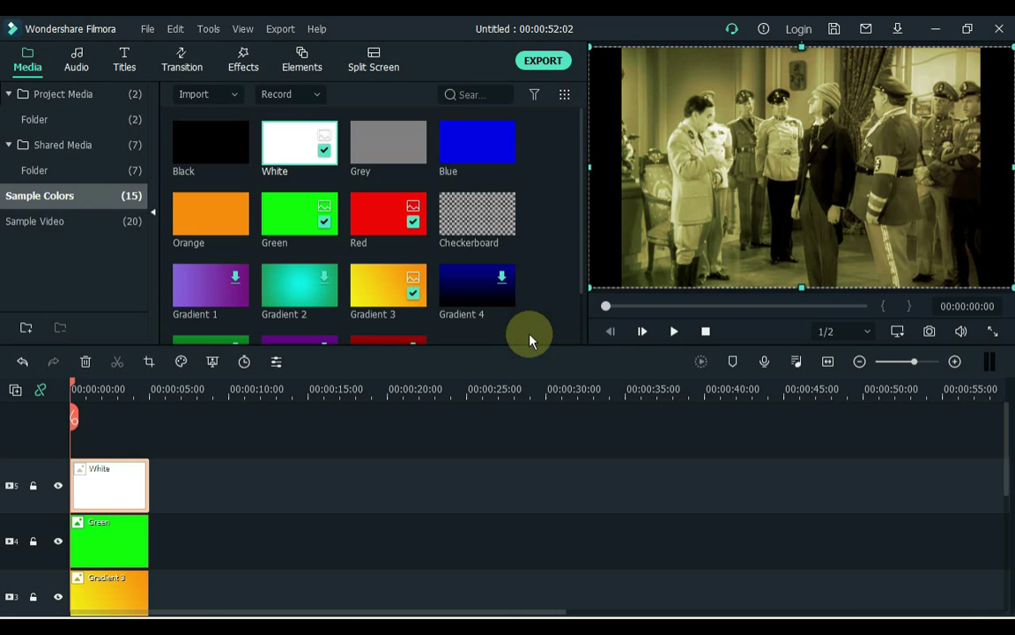
- Apply automatic Color Enhancement to the Charlie Chaplin Black & White clip and set the enhancement value to 10
drag(1003, 421, 1005, 531)
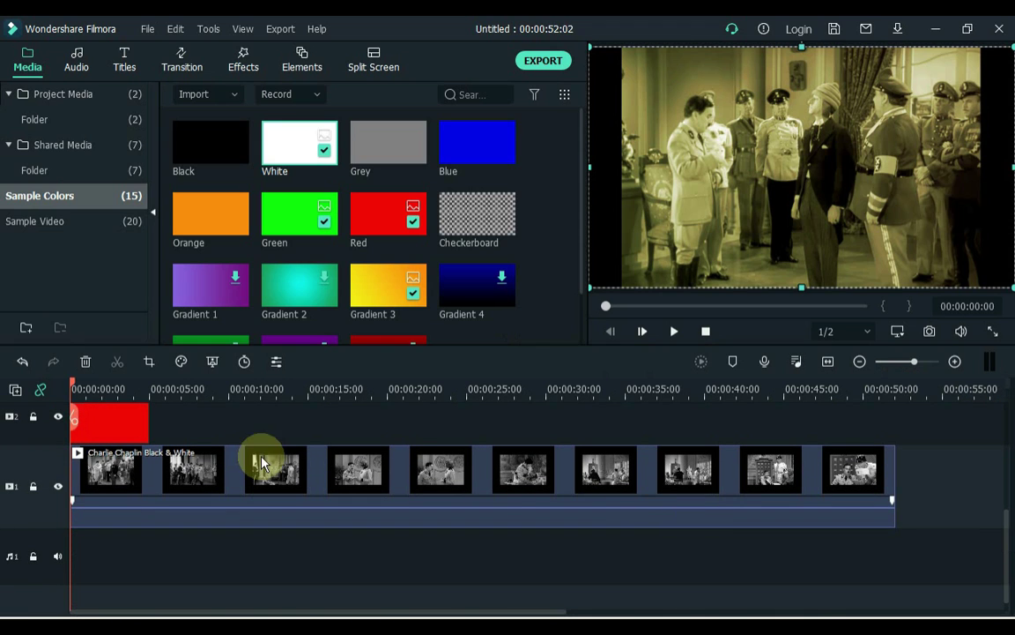
click(203, 465)
double_click(203, 465)
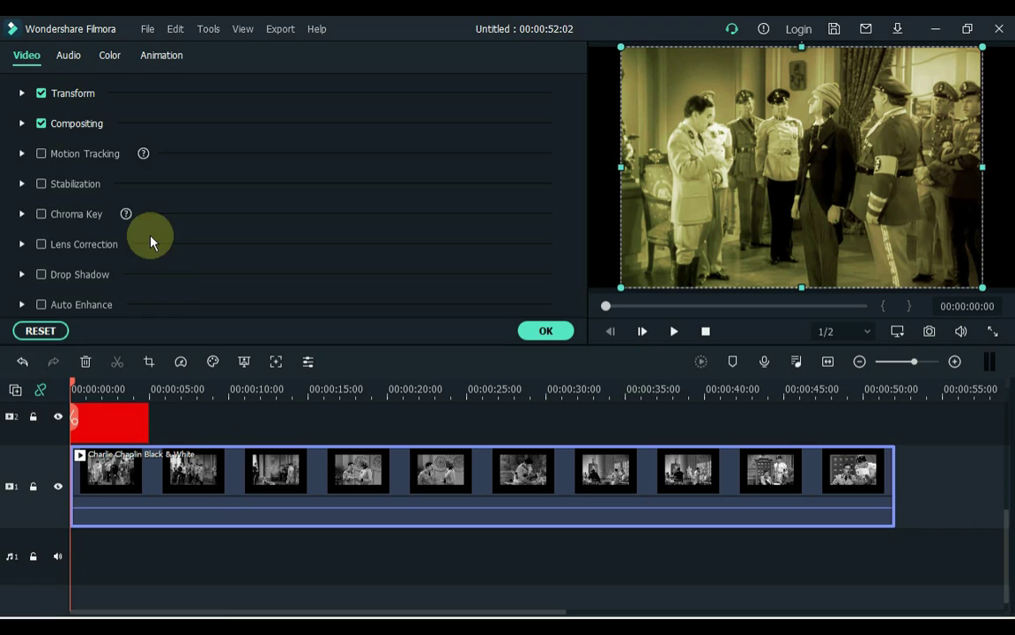
click(109, 56)
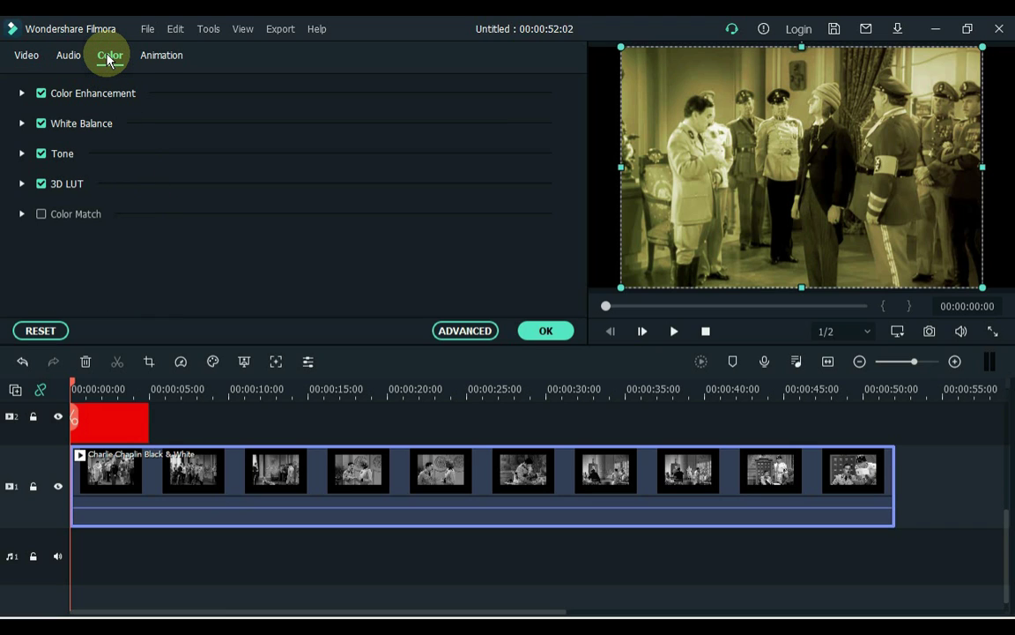
click(22, 93)
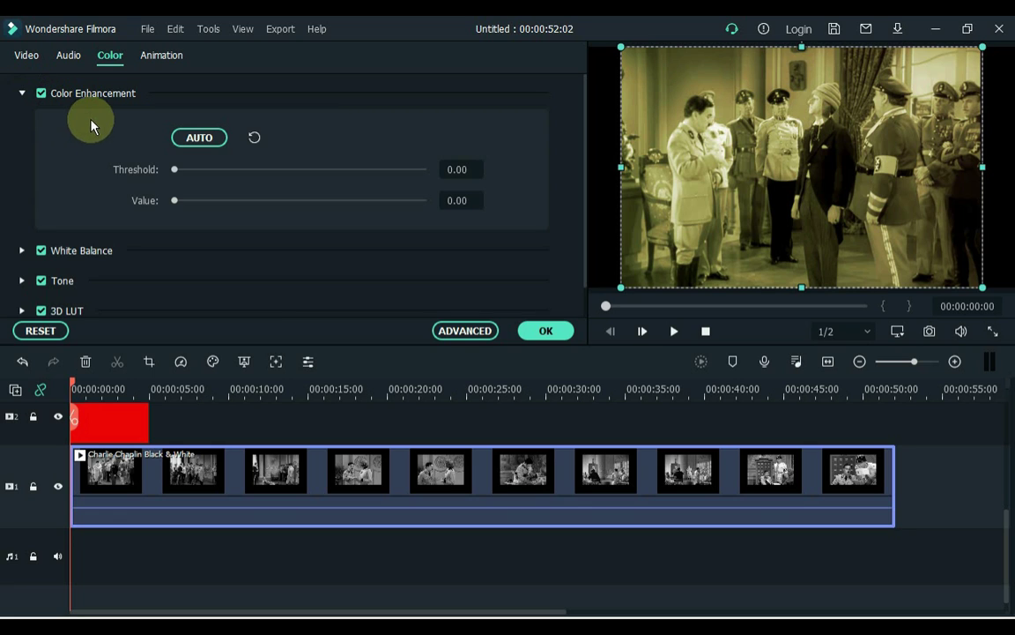
click(204, 143)
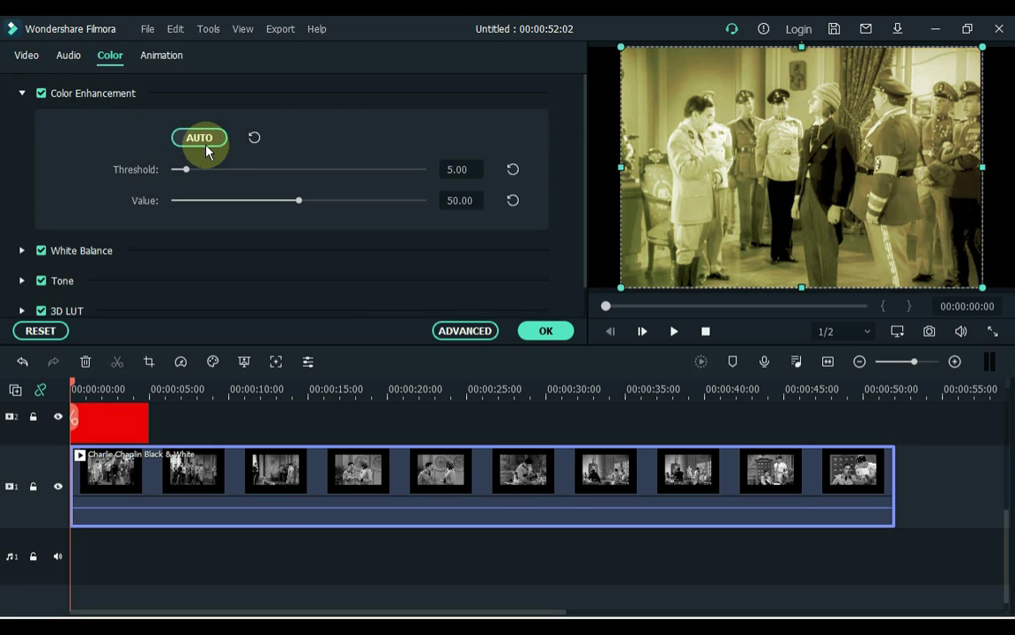
click(440, 201)
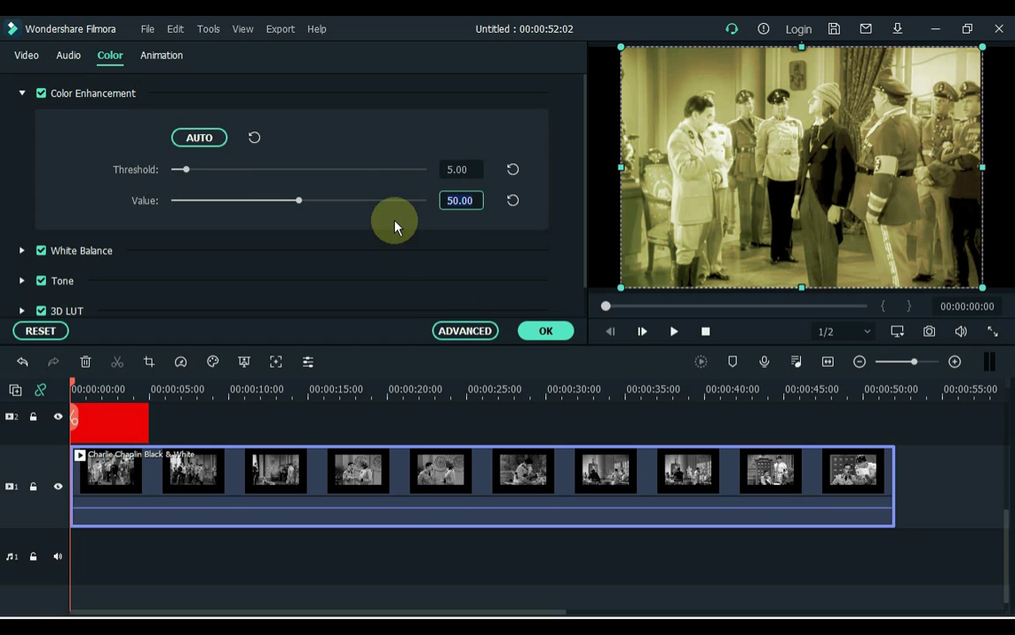
text(10)
key(Return)
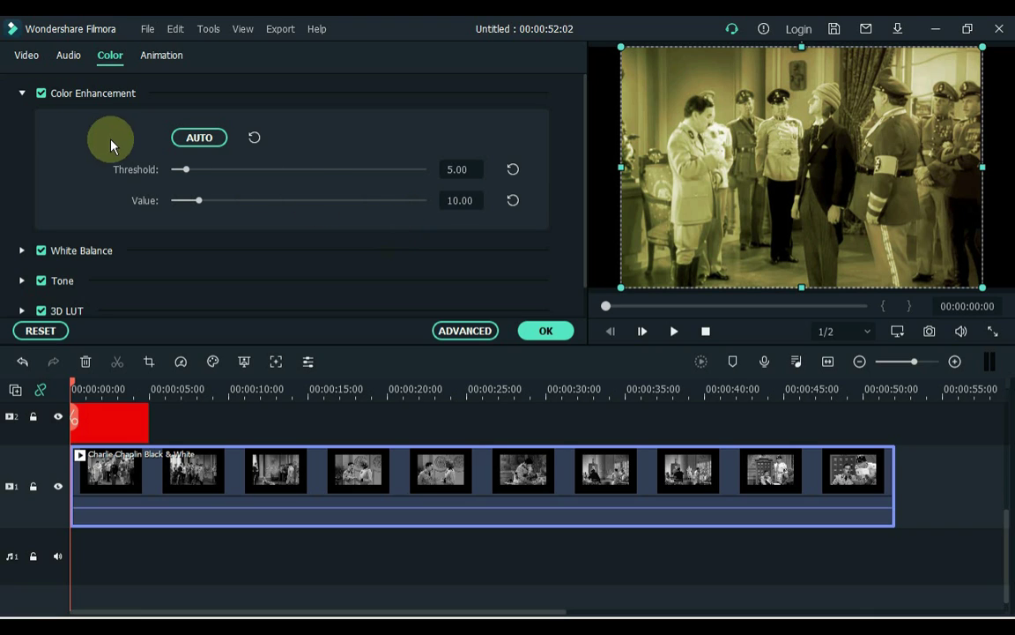
click(22, 95)
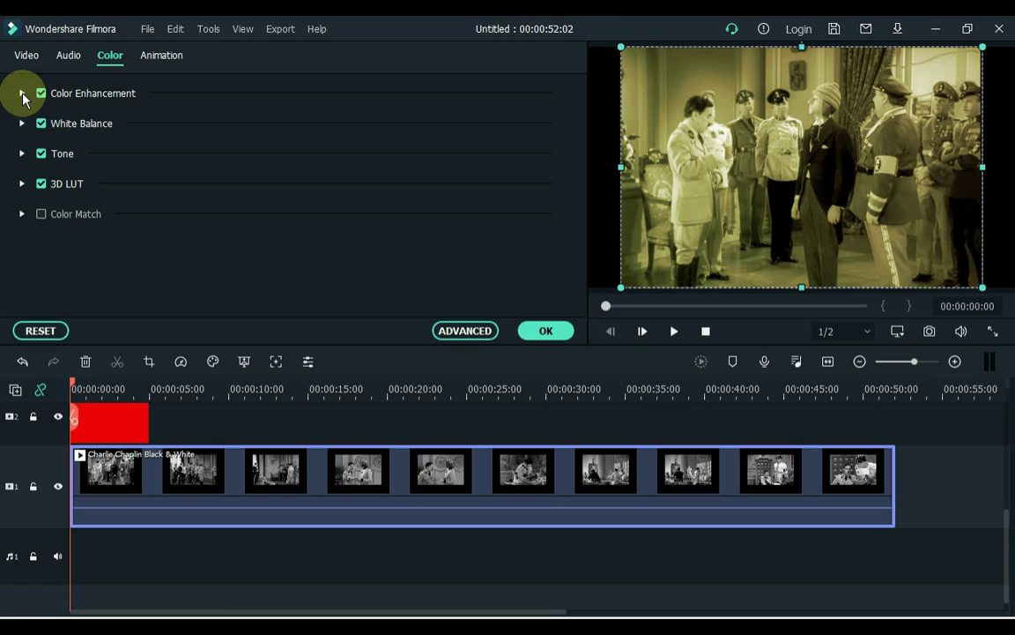
- Set the Charlie Chaplin clip's tone brightness to 10 and apply its color settings
click(22, 154)
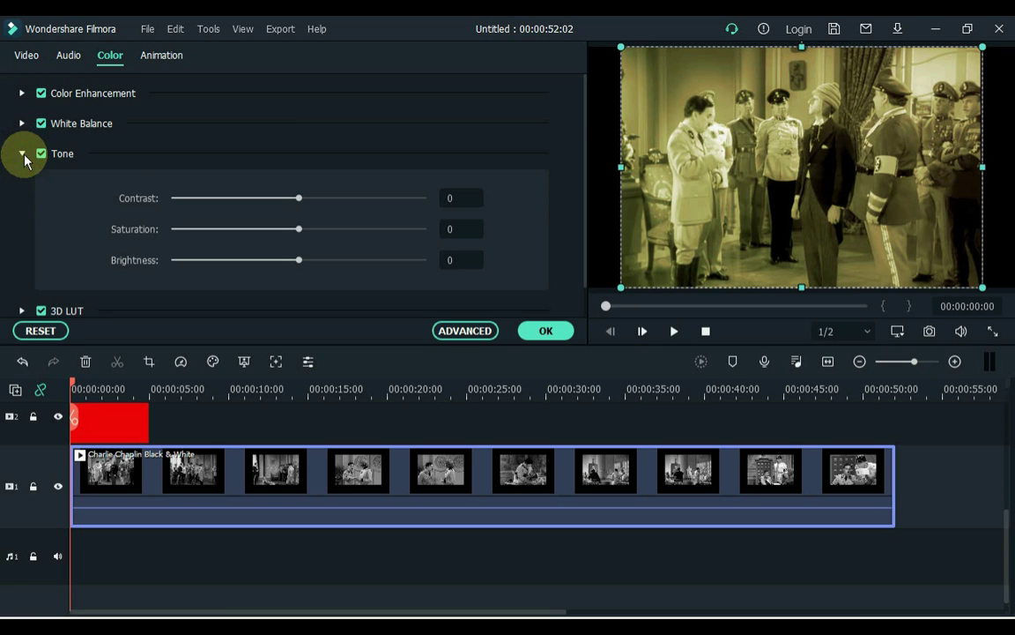
click(457, 263)
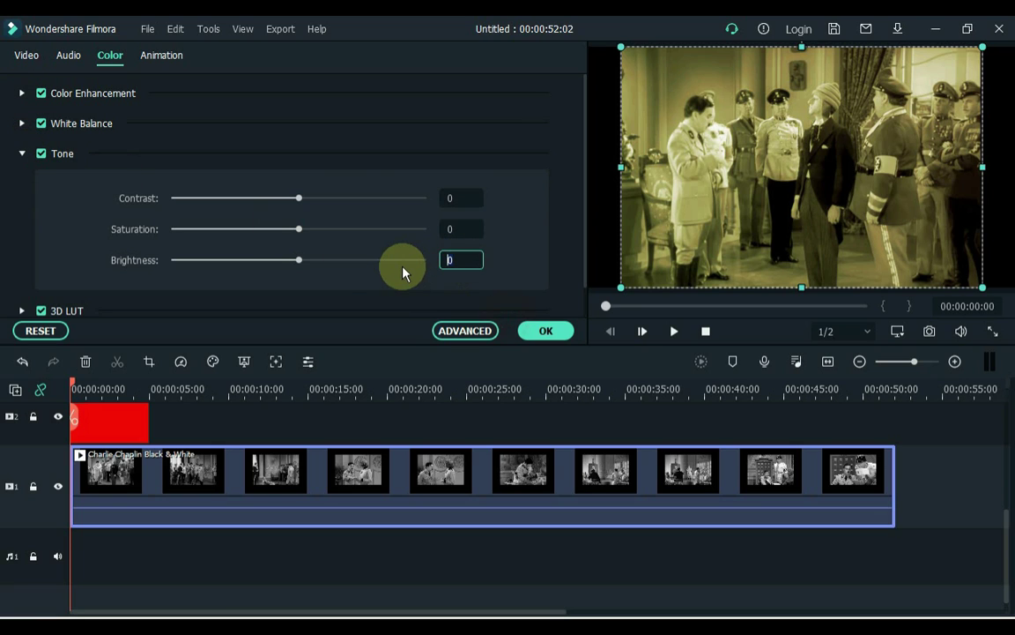
text(10)
key(Return)
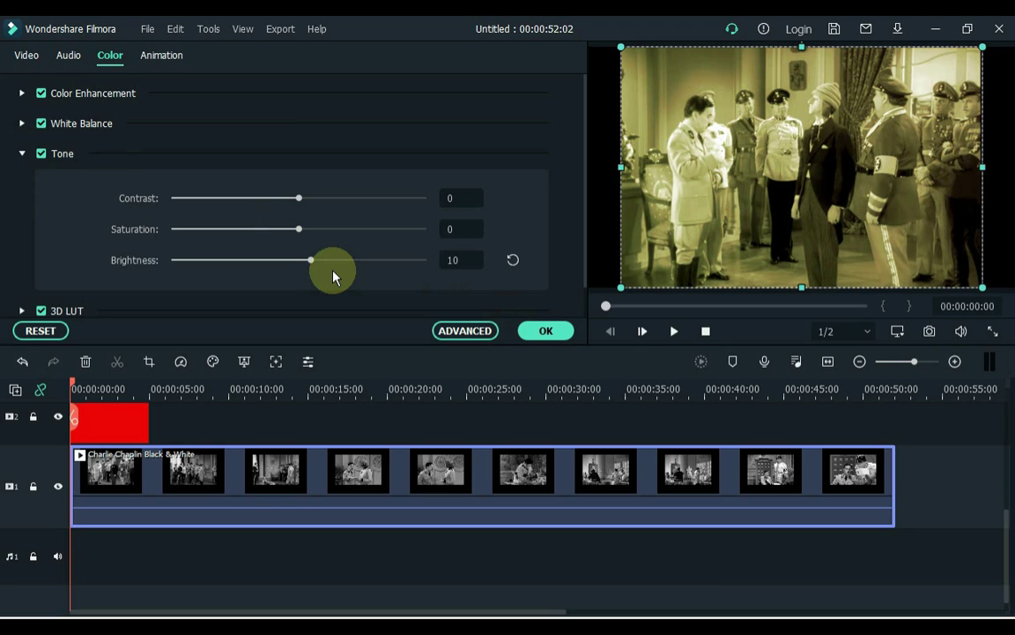
click(544, 330)
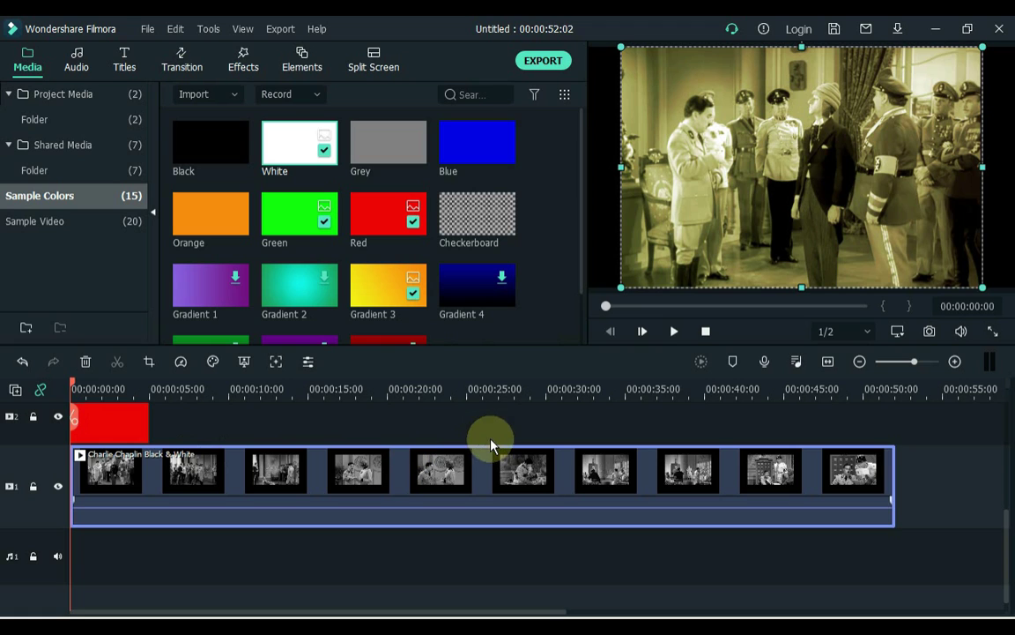
- Extend all four color clips together to the end of the Charlie Chaplin clip and play back the colorized video
drag(1009, 546, 1010, 439)
drag(192, 585, 91, 424)
scroll(304, 567, down, 1)
drag(304, 568, 897, 567)
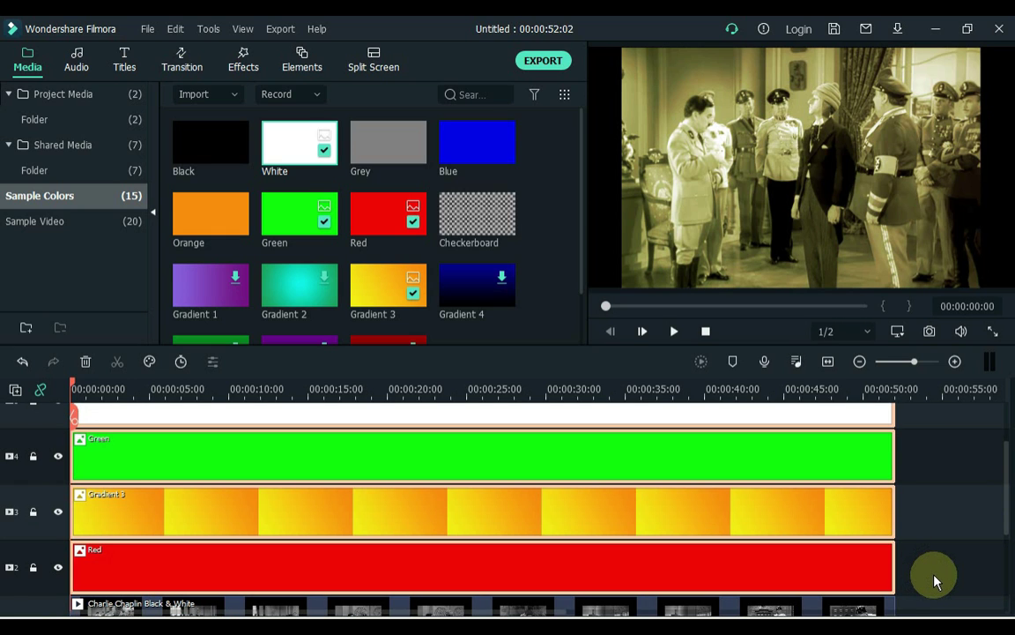
click(941, 563)
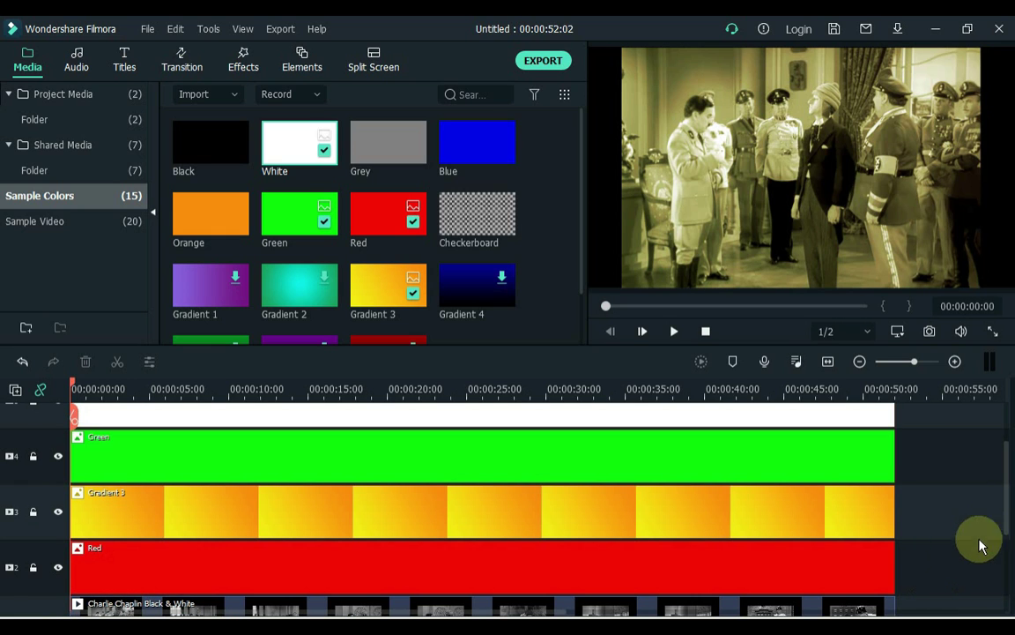
scroll(936, 453, down, 1)
key(space)
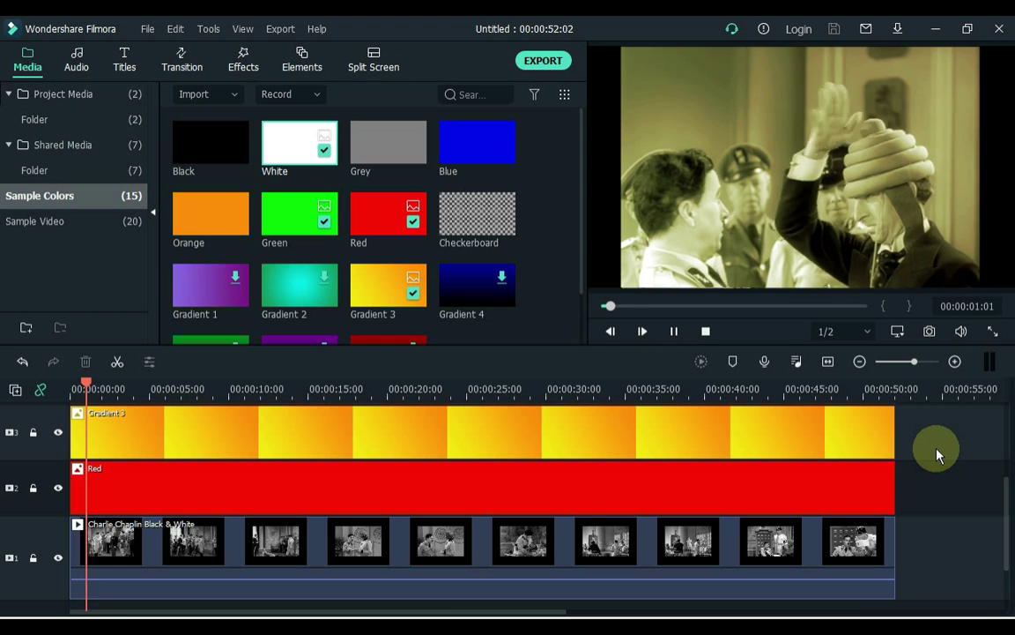
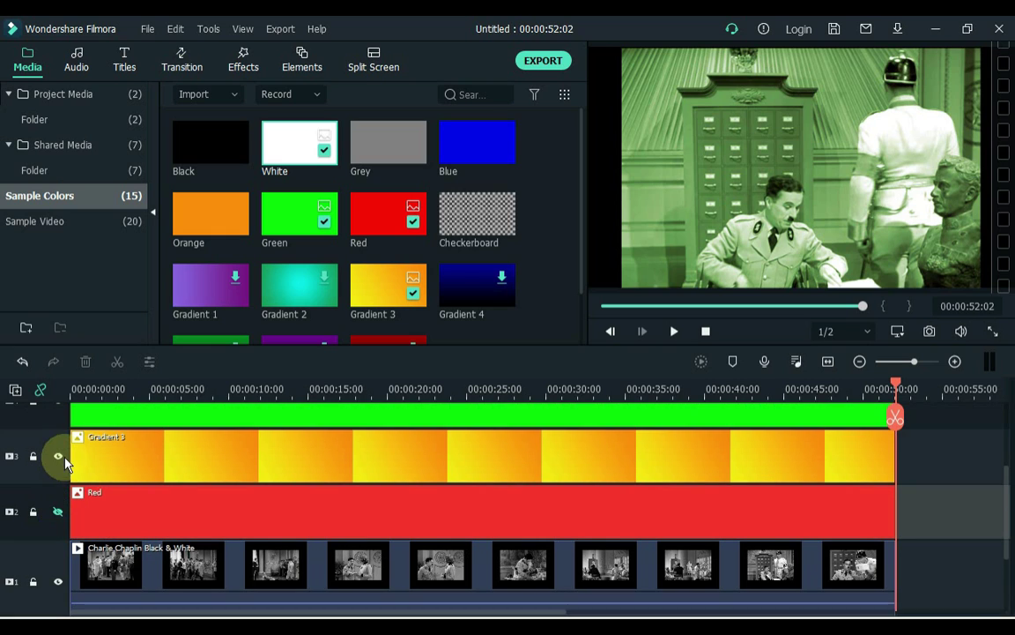
- Hide the Gradient 3, Green and White color tracks
scroll(60, 521, up, 3)
click(58, 520)
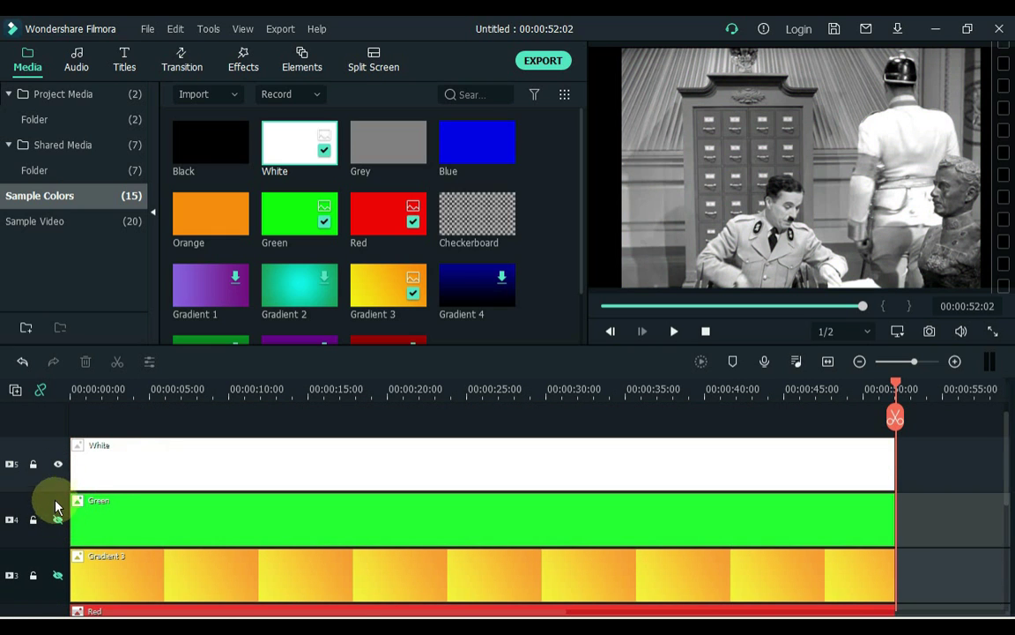
click(58, 463)
- Replace the Charlie Chaplin clip on video track 1 with the Black & White clip from the project media
drag(1007, 432, 964, 483)
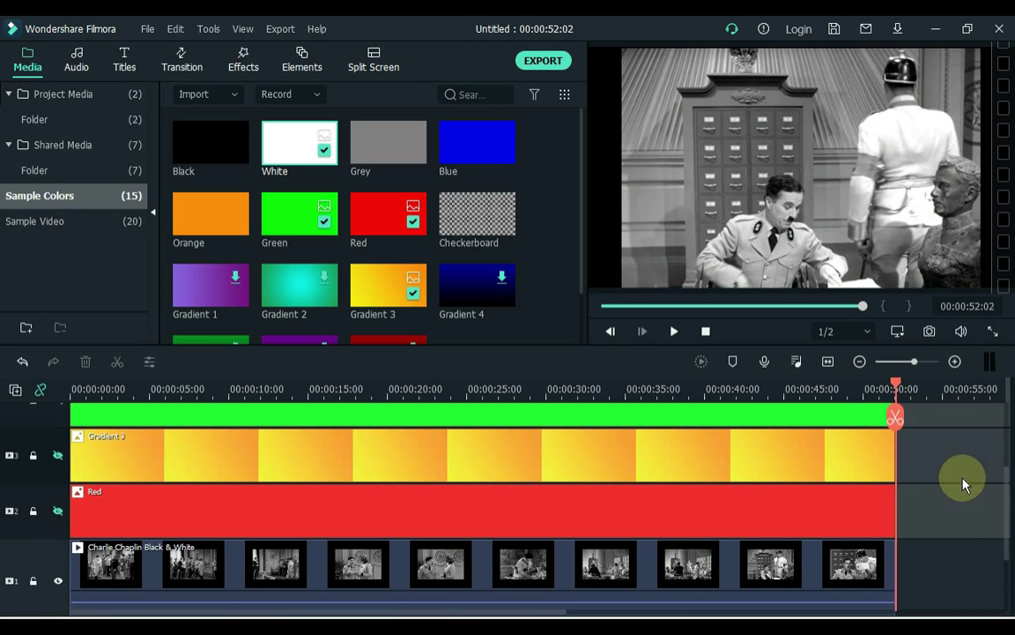
click(826, 566)
key(Delete)
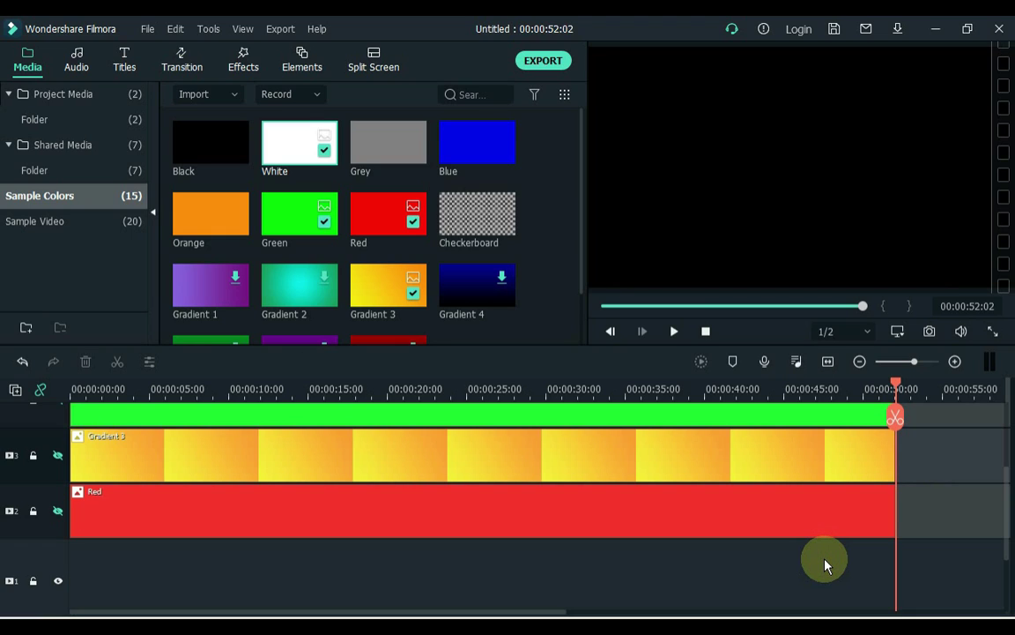
click(55, 94)
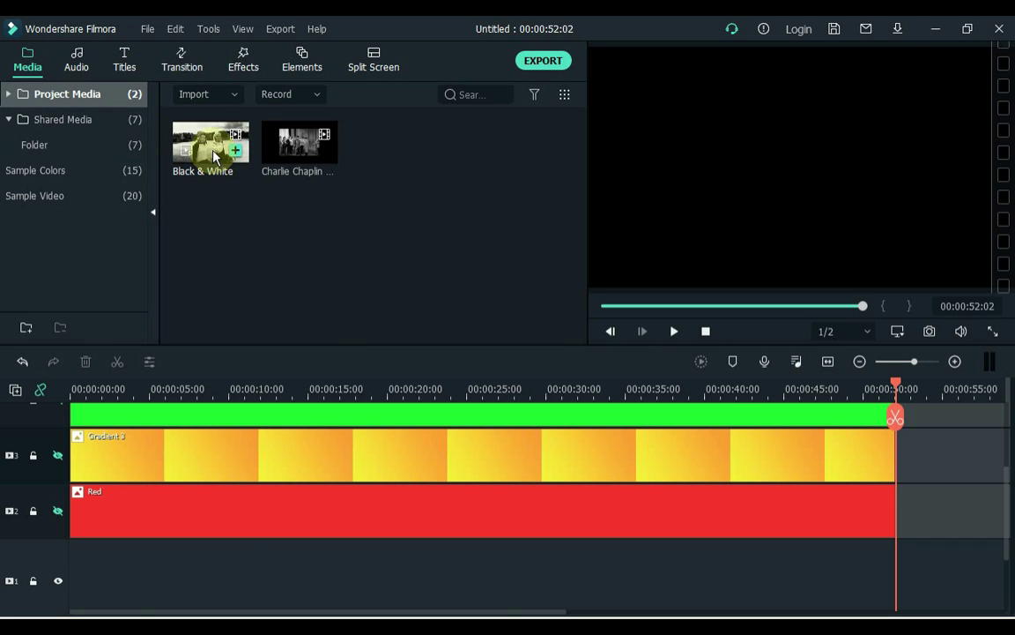
drag(202, 141, 170, 537)
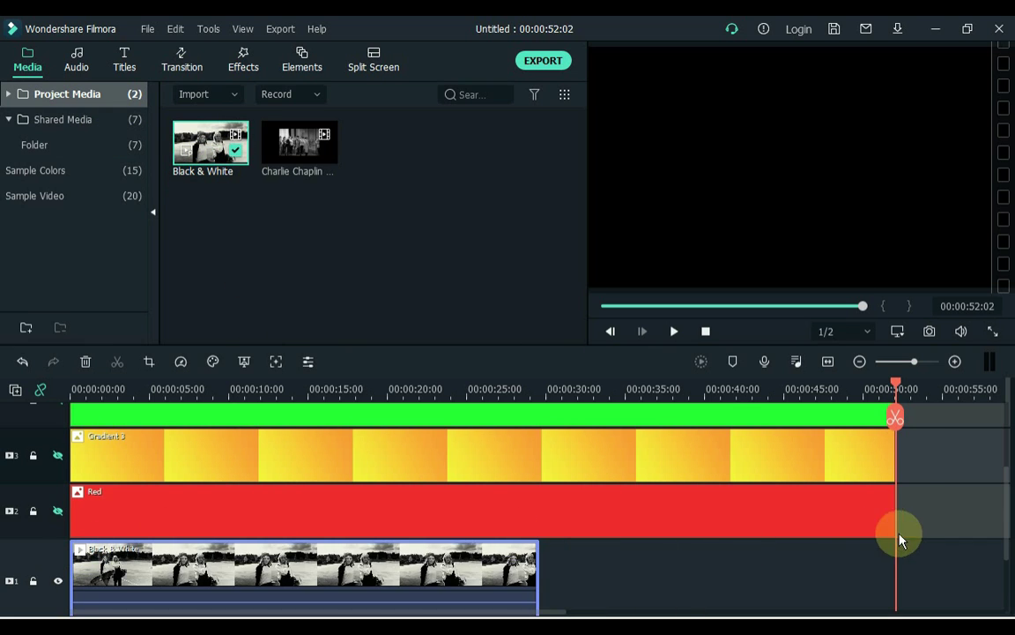
- Shorten all four color clips together to the end of the Black & White clip and play back the uncolored video
scroll(902, 537, up, 3)
scroll(944, 551, down, 4)
drag(894, 564, 538, 571)
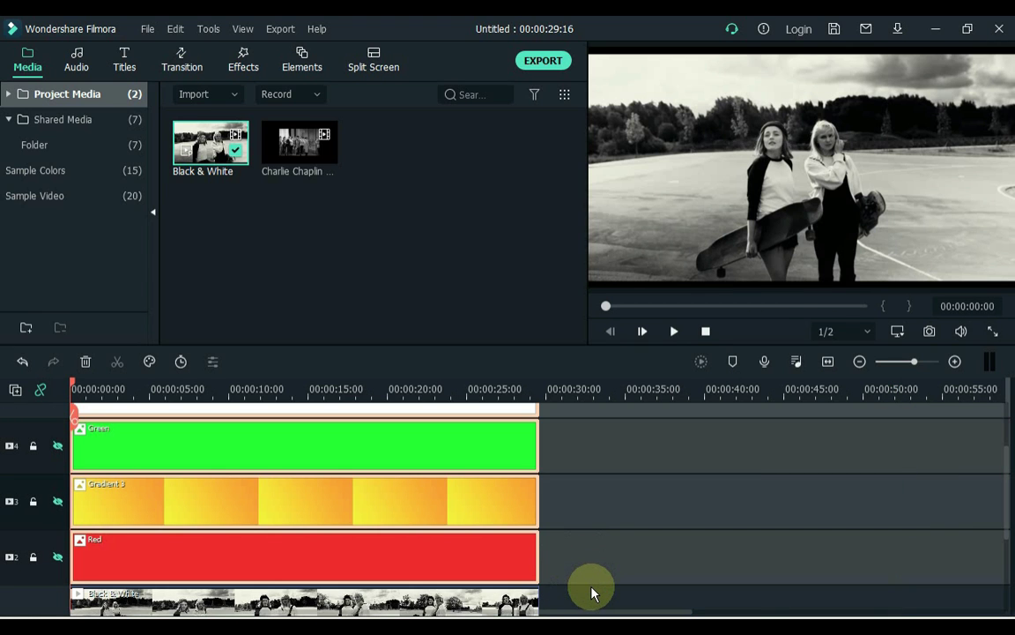
click(592, 595)
key(space)
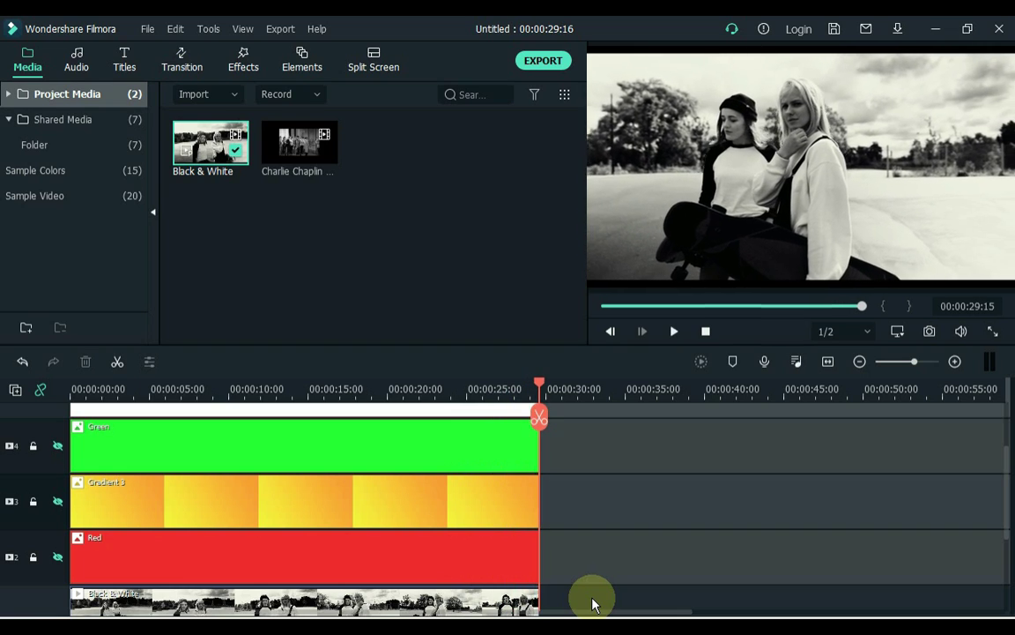
- Show the hidden Red, Gradient 3, Green and White tracks again over the Black & White clip
scroll(825, 578, down, 2)
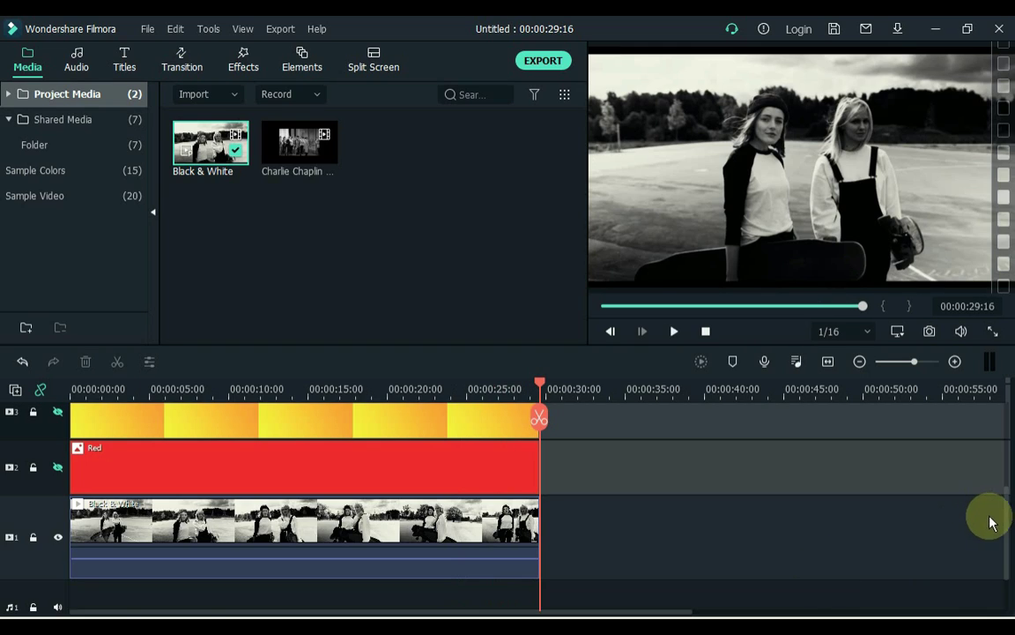
drag(1009, 511, 1009, 472)
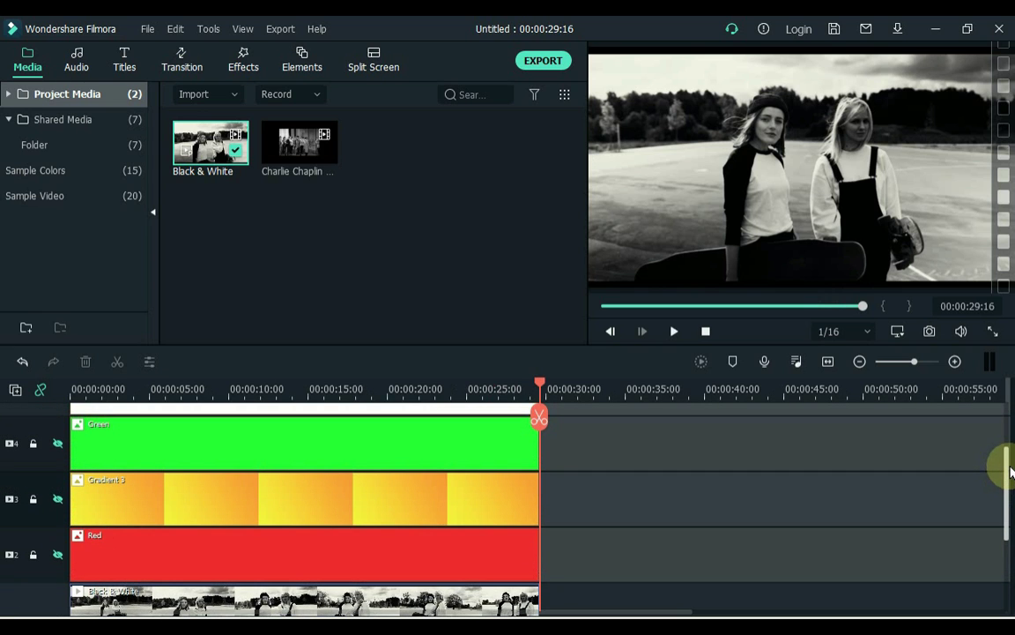
click(58, 554)
click(58, 500)
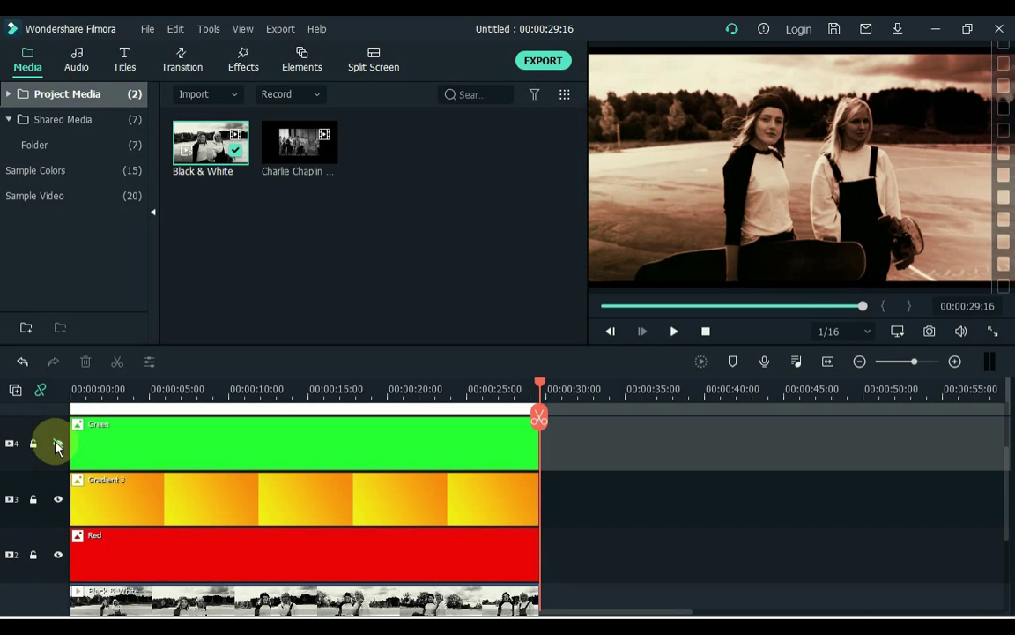
click(57, 442)
scroll(60, 465, up, 1)
click(57, 460)
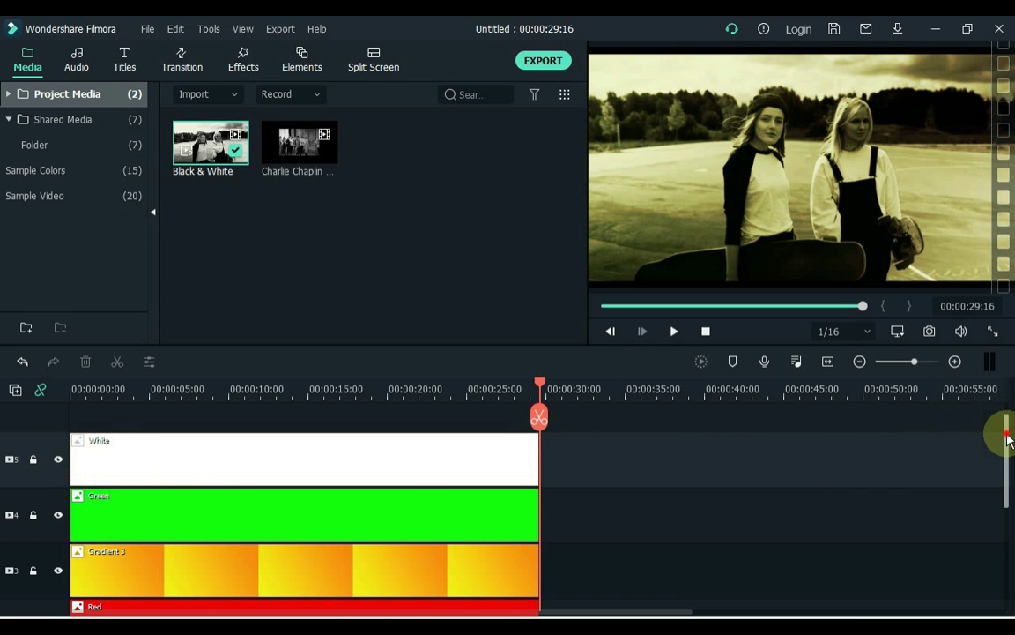
drag(1008, 441, 1006, 533)
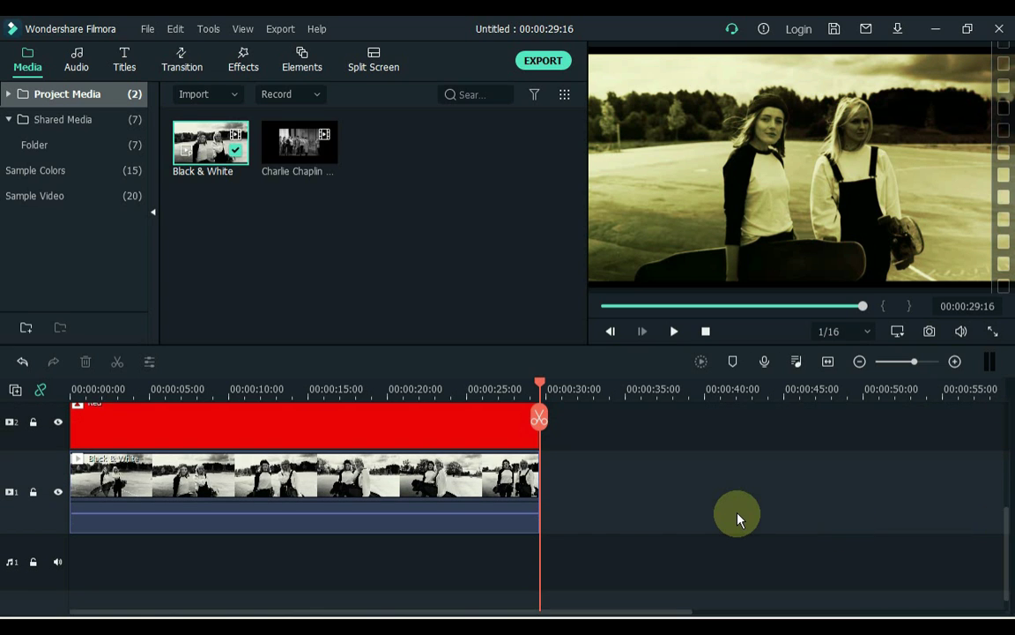
- Open the color settings of the Black & White clip on video track 1 and set its tone brightness to 10
double_click(435, 480)
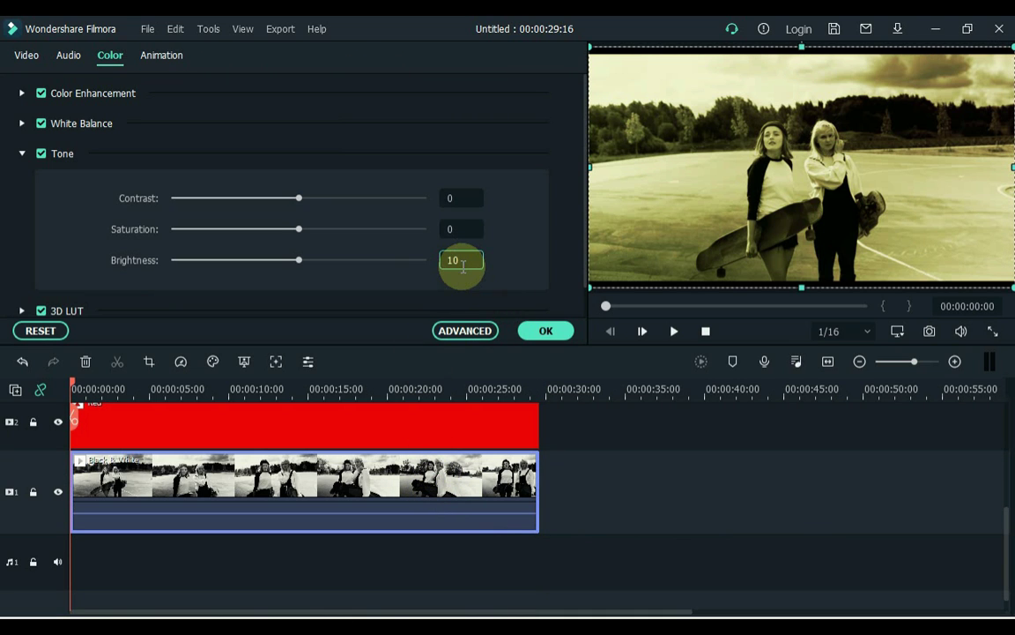
key(Return)
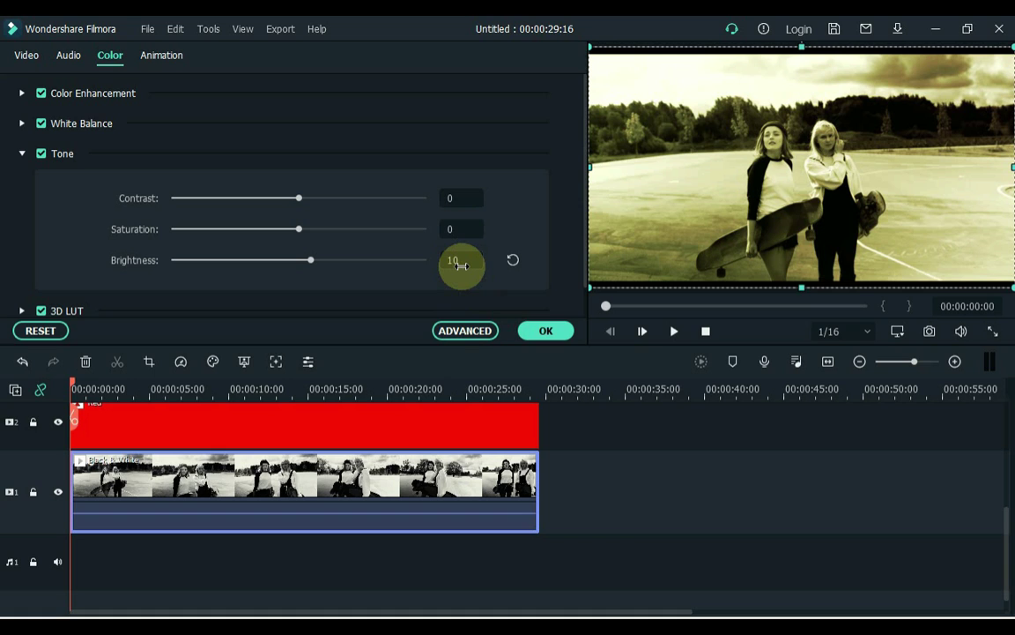
- Apply automatic color enhancement to the Black & White clip with its value set to 20, and play back the colorized video
click(21, 97)
click(202, 148)
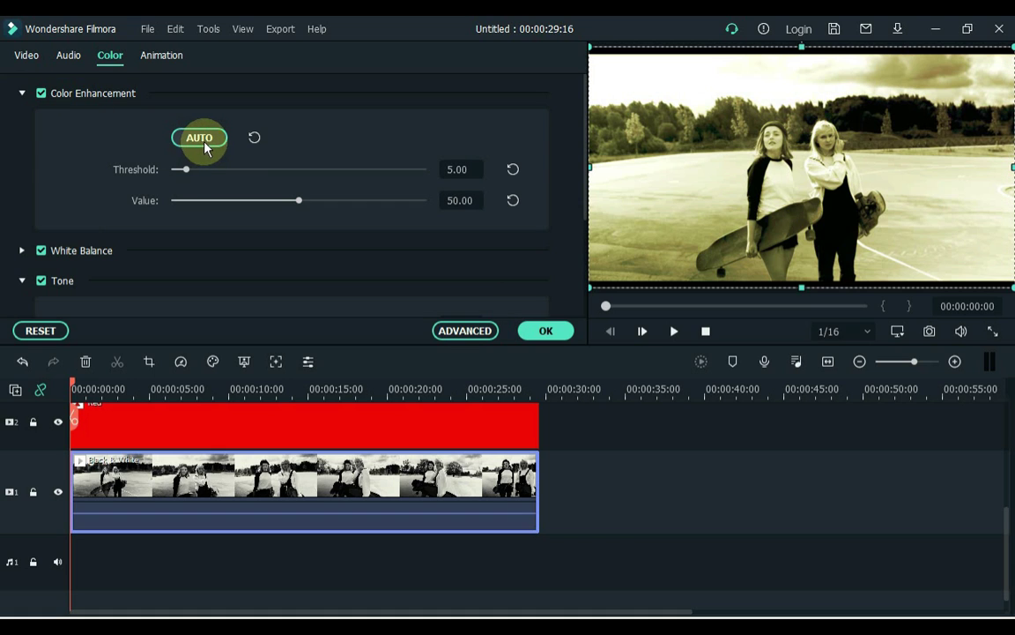
click(463, 201)
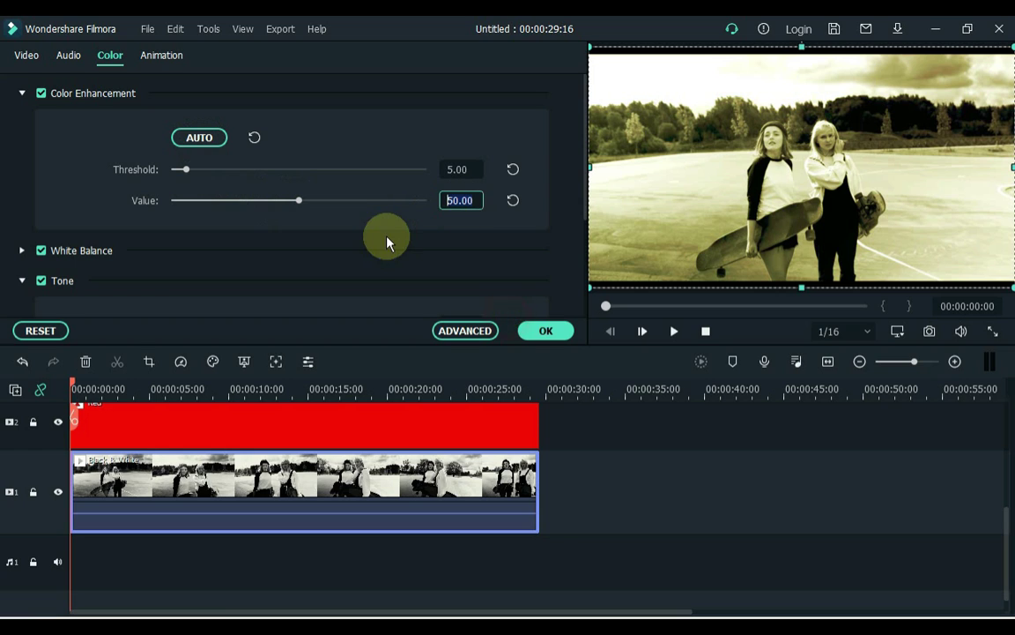
text(20)
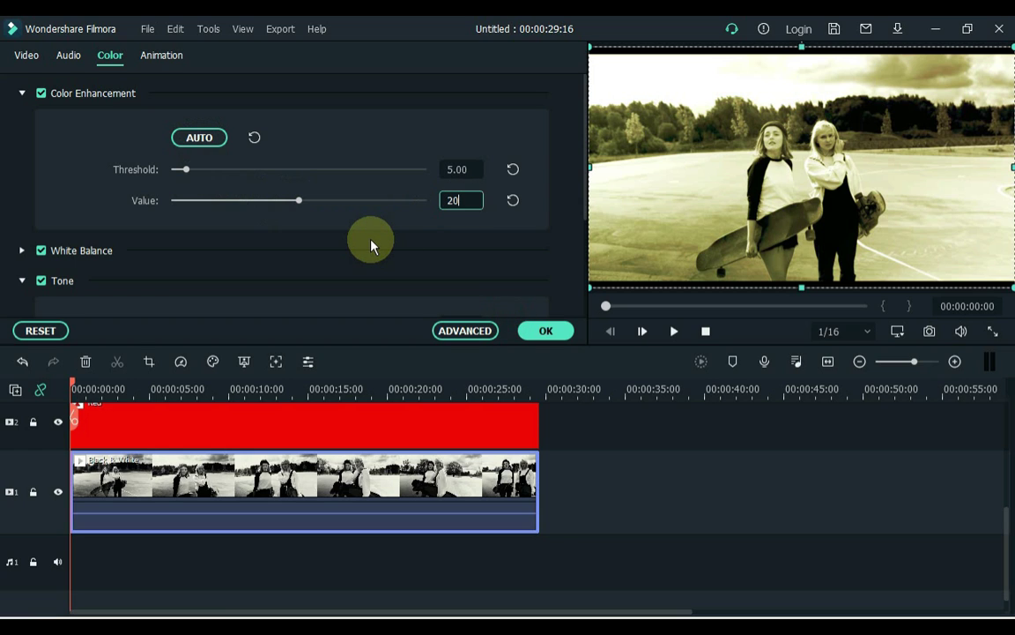
key(Return)
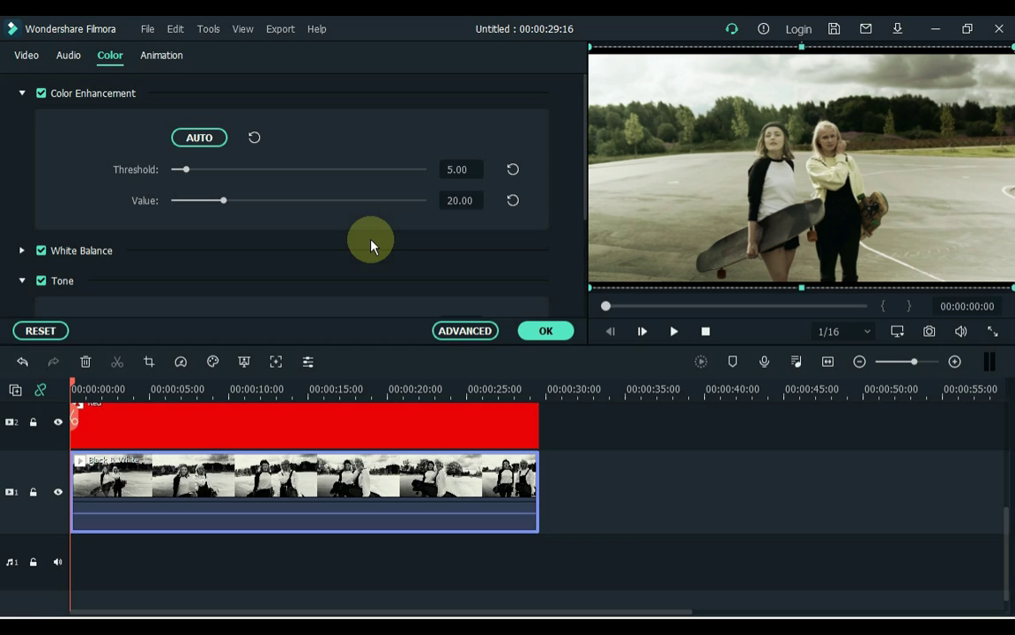
click(543, 330)
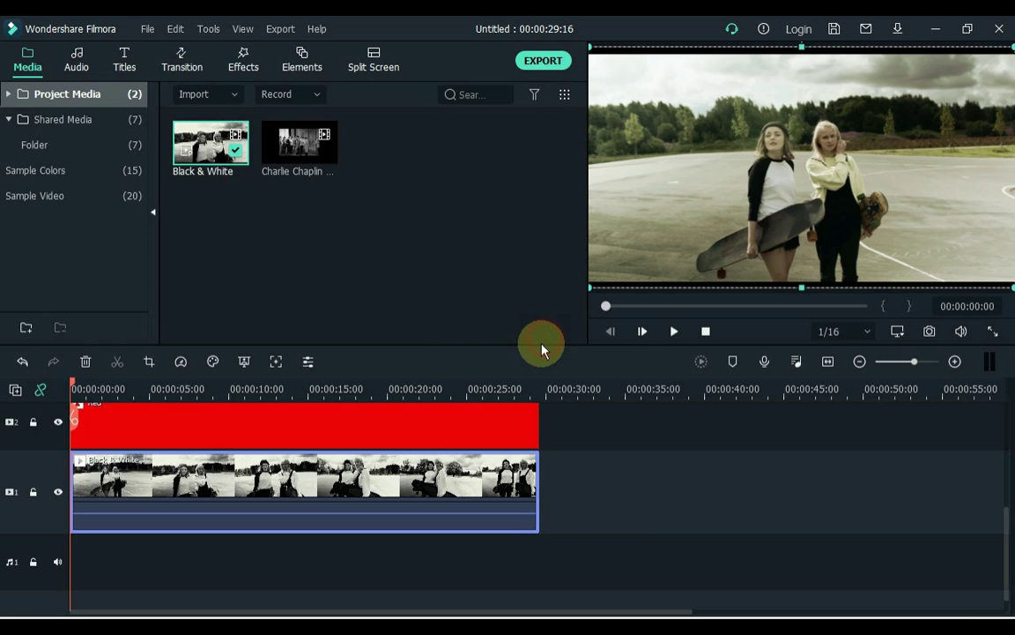
click(613, 530)
key(space)
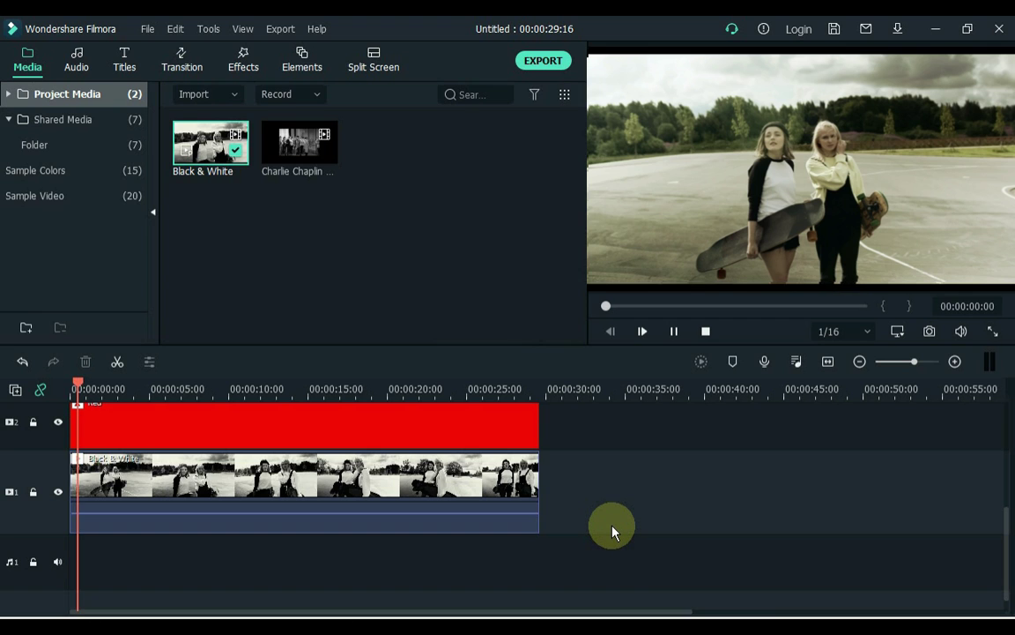